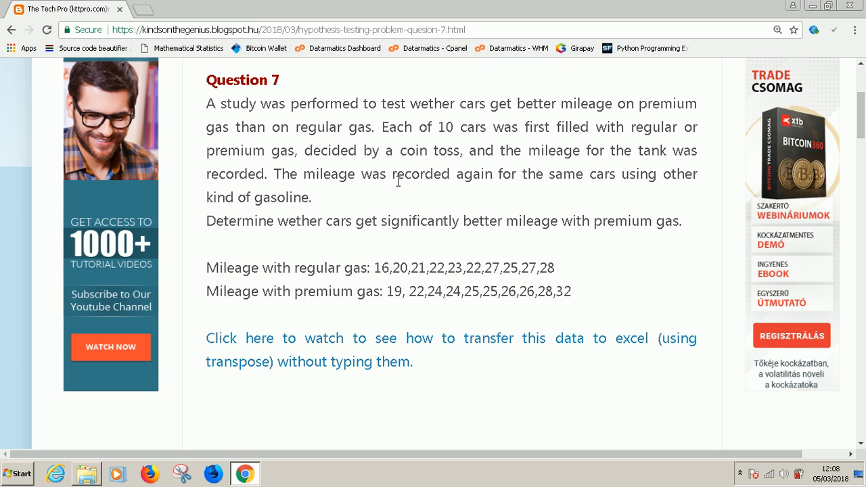
Open a blank workbook in Excel and return to the Question 7 page in Chrome
{"action": "left_click_drag", "start_coordinate": [558, 177], "coordinate": [619, 180]}
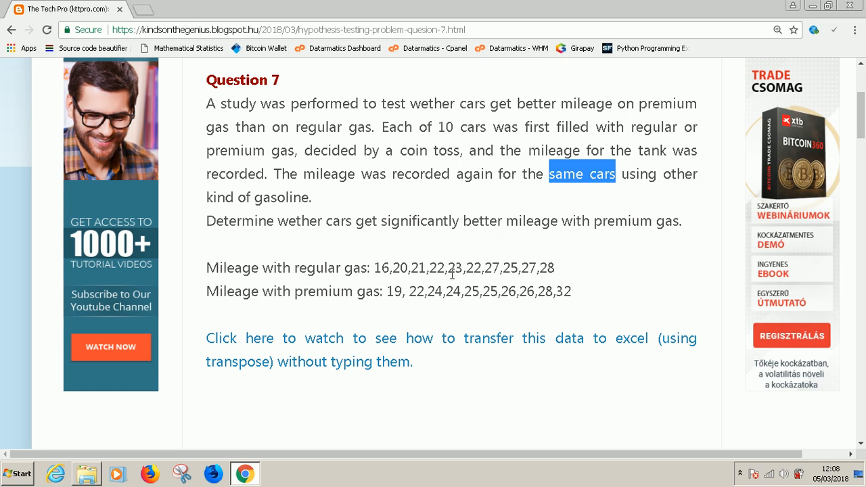
{"action": "left_click", "coordinate": [20, 474]}
{"action": "left_click", "coordinate": [83, 311]}
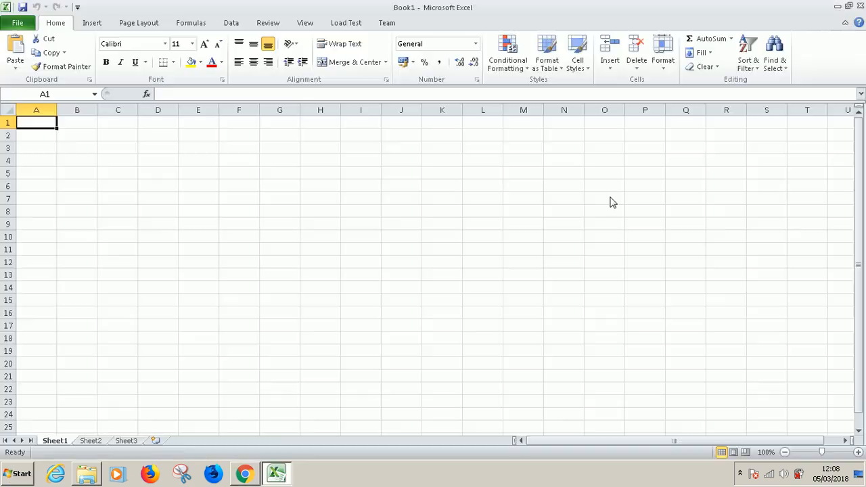
{"action": "left_click", "coordinate": [245, 473]}
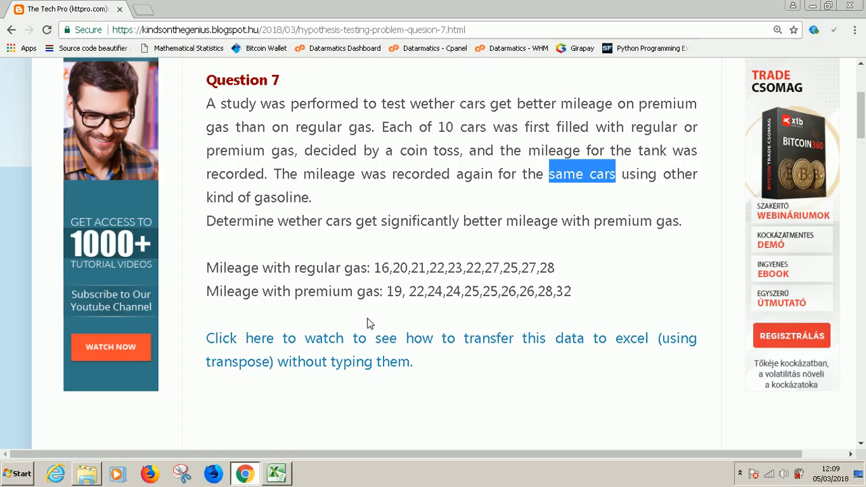
Copy the ten regular gas mileage values from the Question 7 page and switch to the blank Excel workbook
{"action": "left_click", "coordinate": [525, 273]}
{"action": "left_click_drag", "start_coordinate": [556, 269], "coordinate": [375, 269]}
{"action": "right_click", "coordinate": [391, 269]}
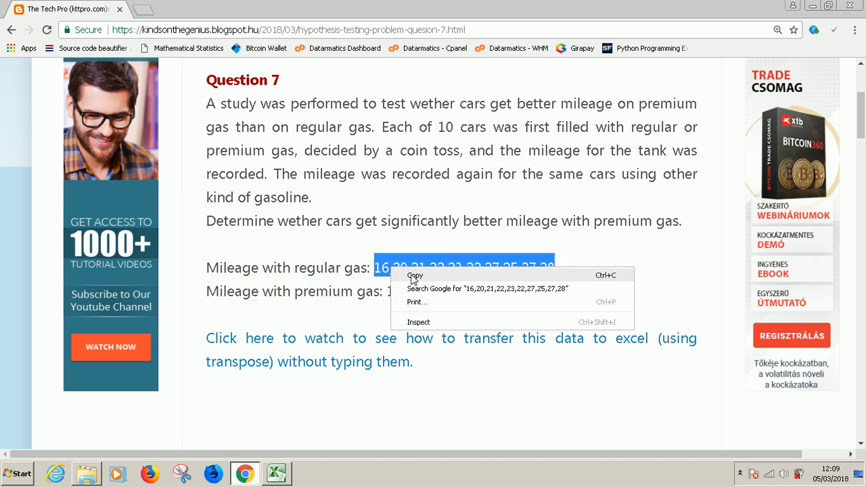
{"action": "left_click", "coordinate": [412, 275]}
{"action": "left_click", "coordinate": [277, 482]}
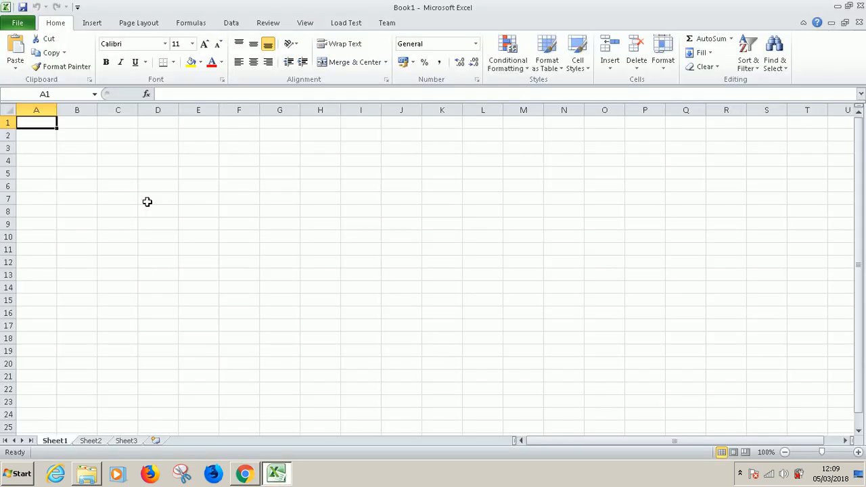
Try to paste the copied mileage values into cell B2, also with destination formatting, and close the workbook without saving
{"action": "left_click", "coordinate": [87, 146]}
{"action": "left_click", "coordinate": [74, 131]}
{"action": "left_click", "coordinate": [16, 43]}
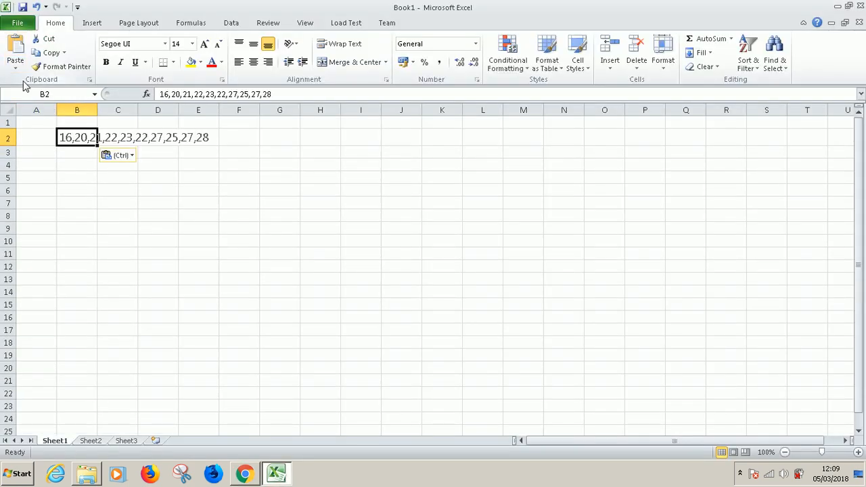
{"action": "left_click", "coordinate": [15, 67]}
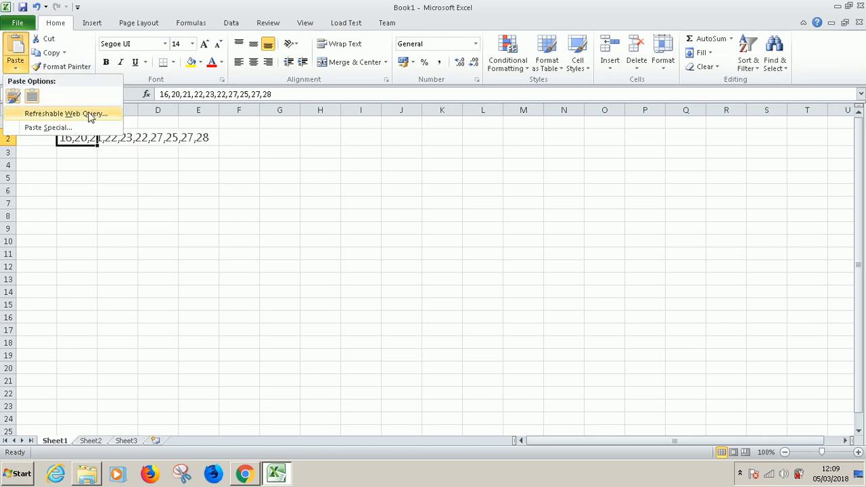
{"action": "left_click", "coordinate": [33, 99]}
{"action": "left_click", "coordinate": [216, 250]}
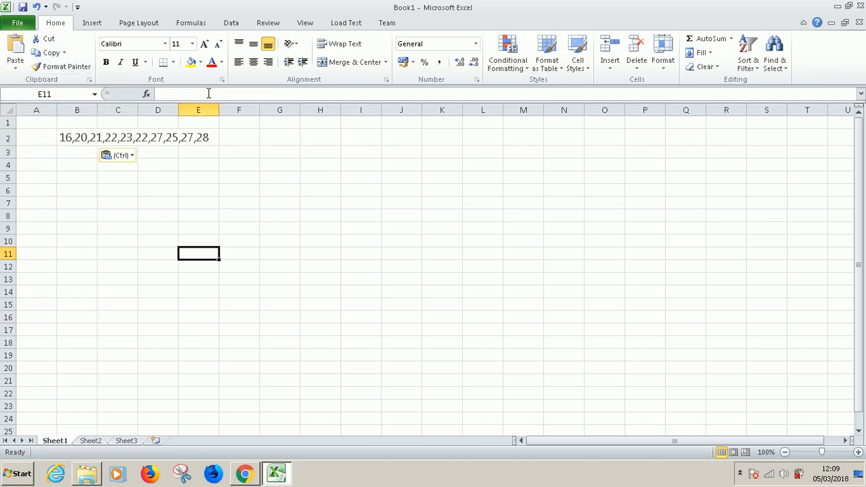
{"action": "left_click", "coordinate": [860, 6]}
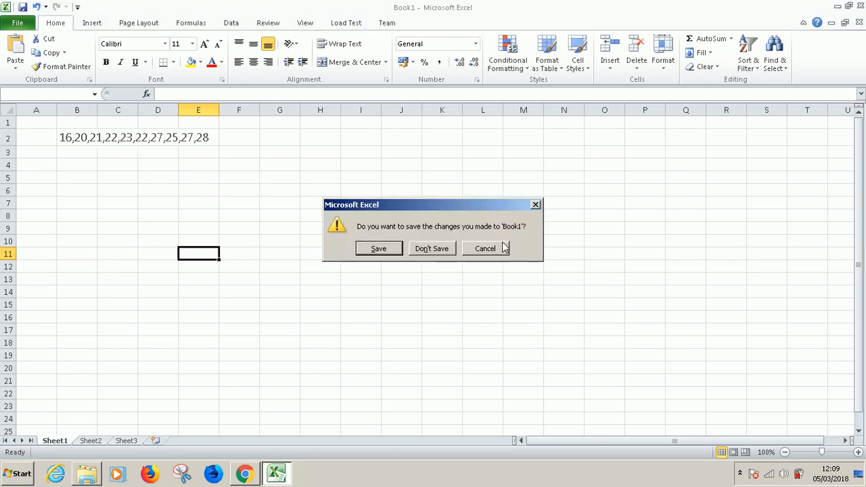
{"action": "left_click", "coordinate": [425, 249]}
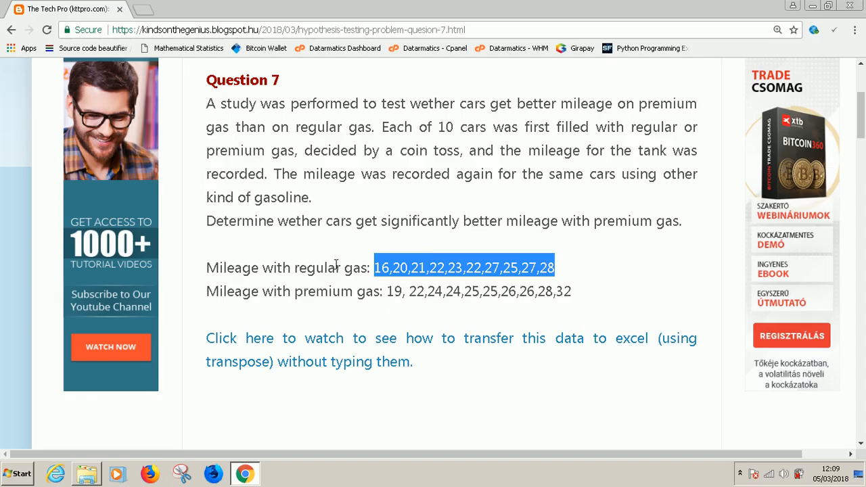
Copy the regular gas mileage values from the Question 7 page and paste them into a new Notepad document
{"action": "right_click", "coordinate": [458, 268]}
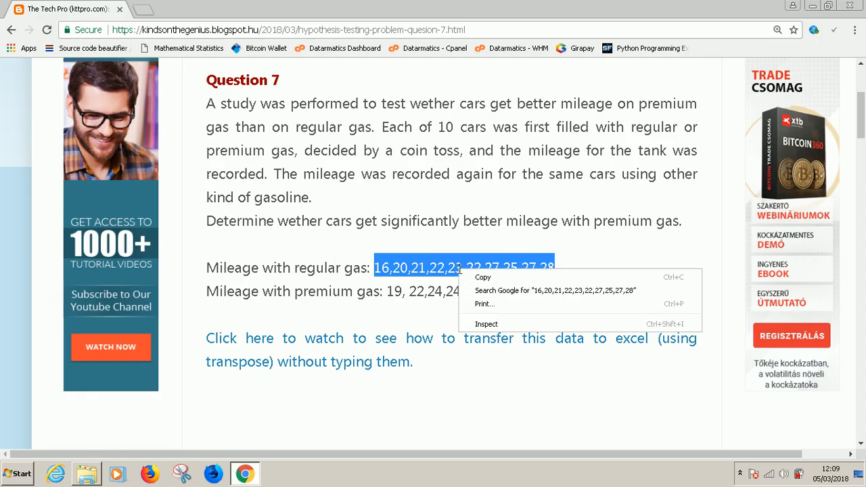
{"action": "left_click", "coordinate": [486, 277]}
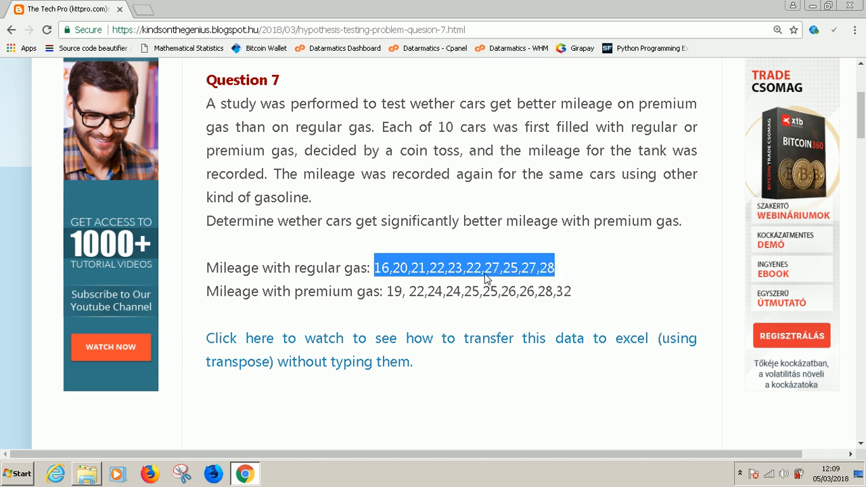
{"action": "left_click", "coordinate": [17, 473]}
{"action": "left_click", "coordinate": [55, 409]}
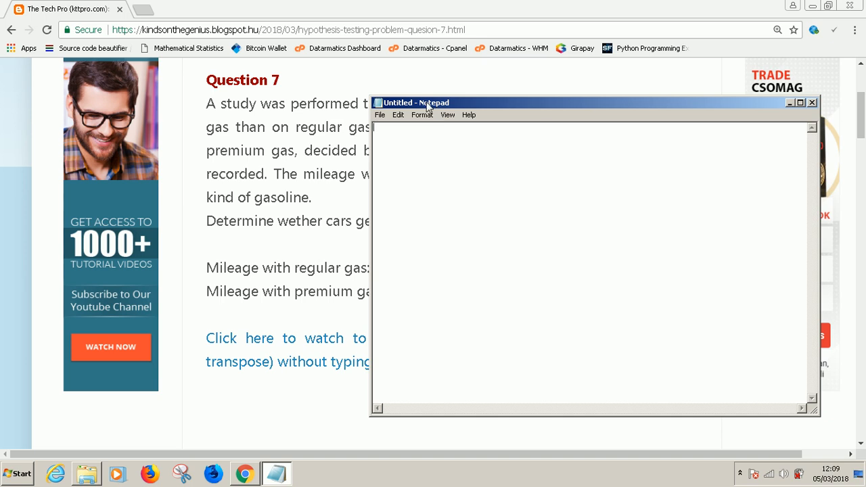
{"action": "left_click_drag", "start_coordinate": [425, 102], "coordinate": [365, 91]}
{"action": "right_click", "coordinate": [368, 121]}
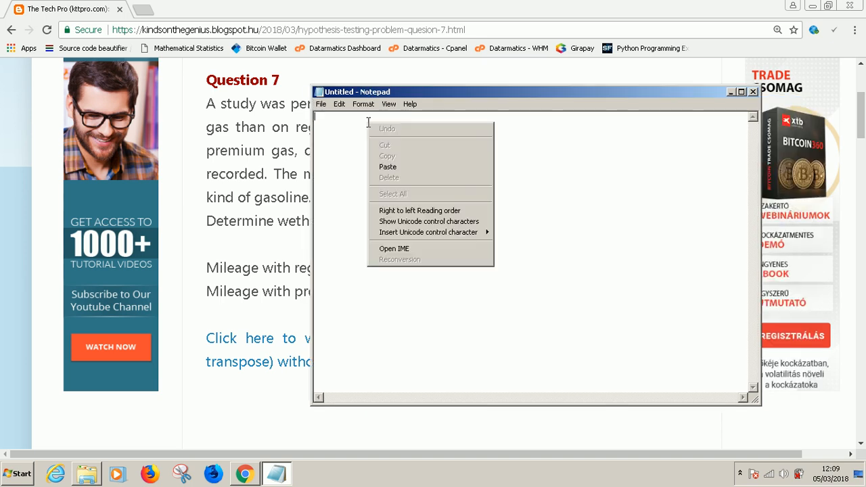
{"action": "left_click", "coordinate": [389, 167]}
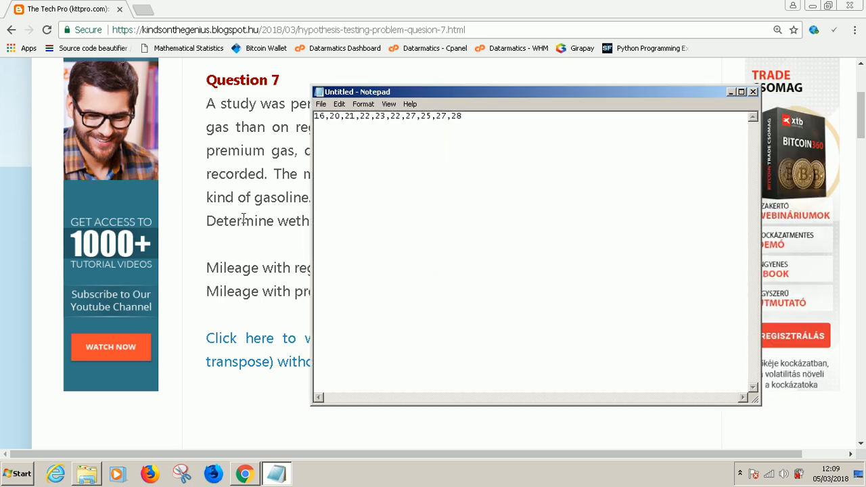
Copy the premium gas mileage values from the Question 7 page in Chrome and return to Notepad
{"action": "key", "text": "alt+Tab"}
{"action": "left_click_drag", "start_coordinate": [580, 294], "coordinate": [390, 291]}
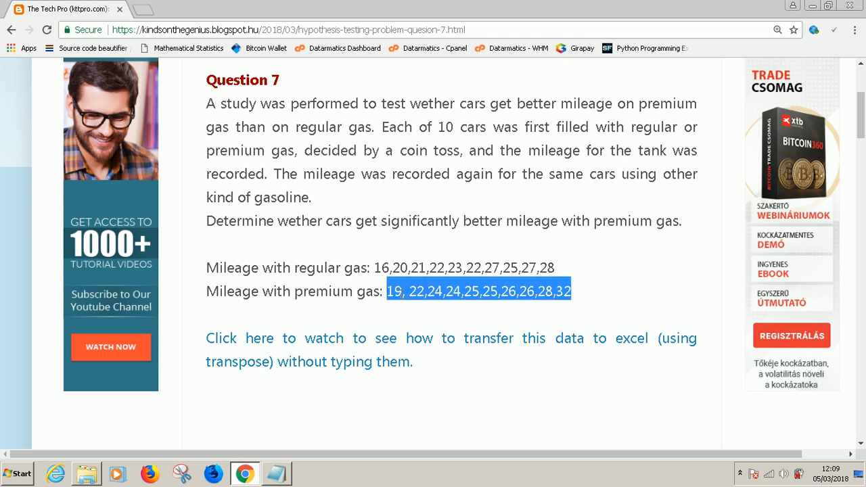
{"action": "right_click", "coordinate": [398, 292]}
{"action": "left_click", "coordinate": [422, 303]}
{"action": "left_click", "coordinate": [276, 473]}
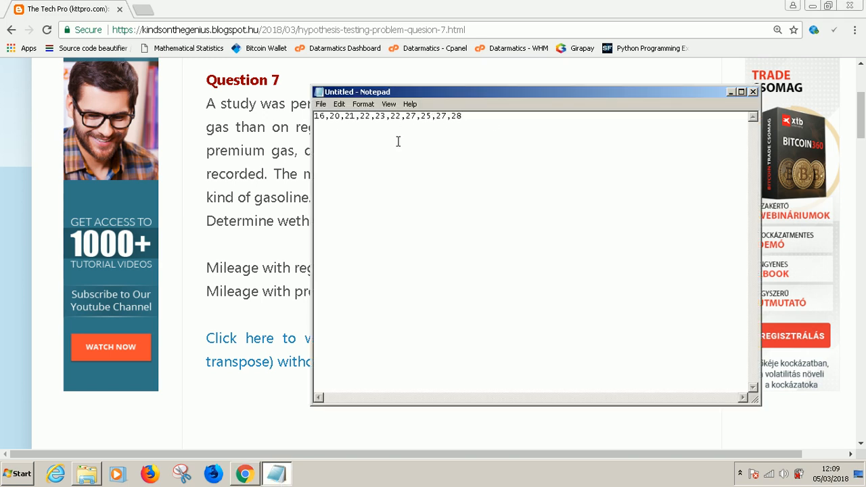
Paste the premium gas values on the second line and delete the space between "19," and "22"
{"action": "key", "text": "ctrl+v"}
{"action": "left_click", "coordinate": [338, 126]}
{"action": "key", "text": "BackSpace"}
Start saving the document under a new name with the file type set to All Files (*.*)
{"action": "left_click", "coordinate": [322, 105]}
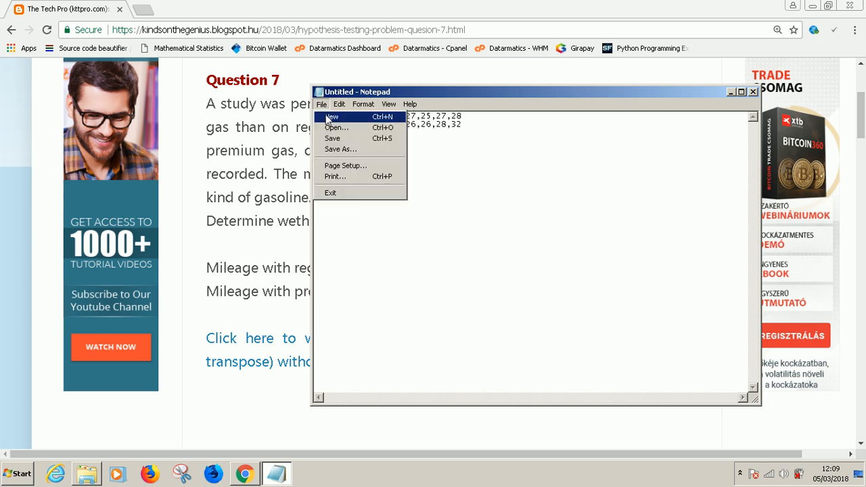
{"action": "left_click", "coordinate": [338, 150]}
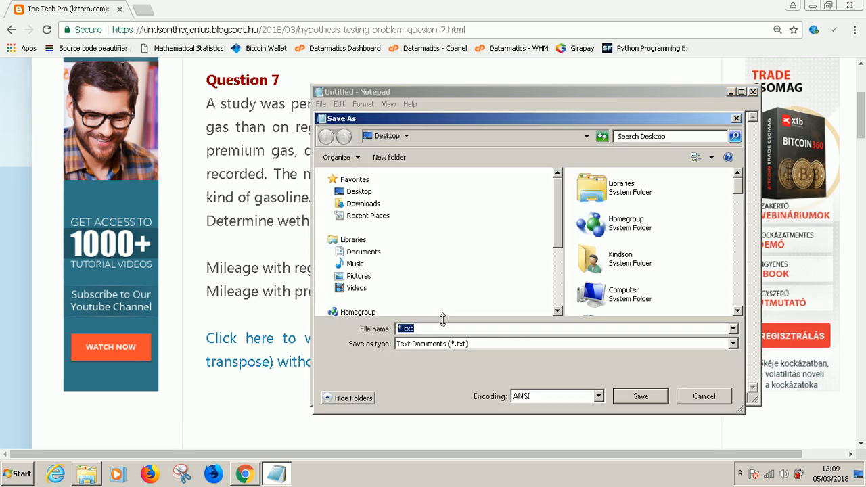
{"action": "left_click", "coordinate": [422, 344]}
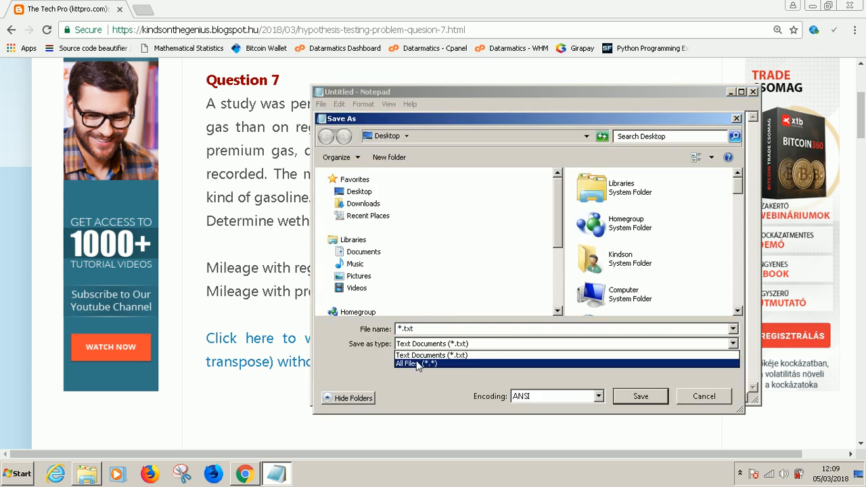
{"action": "left_click", "coordinate": [418, 364]}
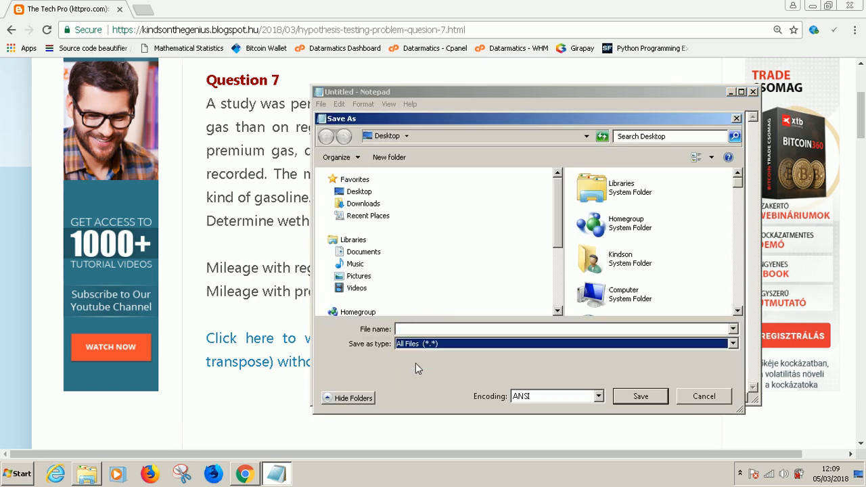
Name the file data.csv and save it to the Desktop
{"action": "left_click", "coordinate": [419, 328]}
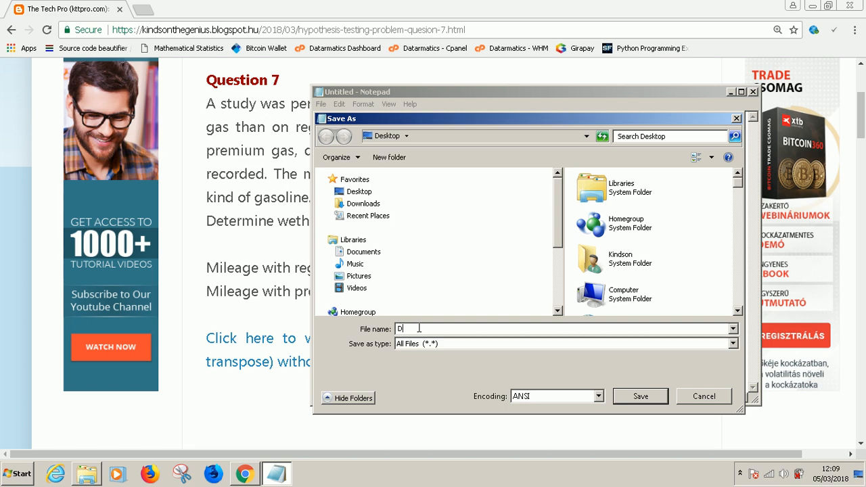
{"action": "type", "text": "m"}
{"action": "key", "text": "BackSpace"}
{"action": "type", "text": "ma"}
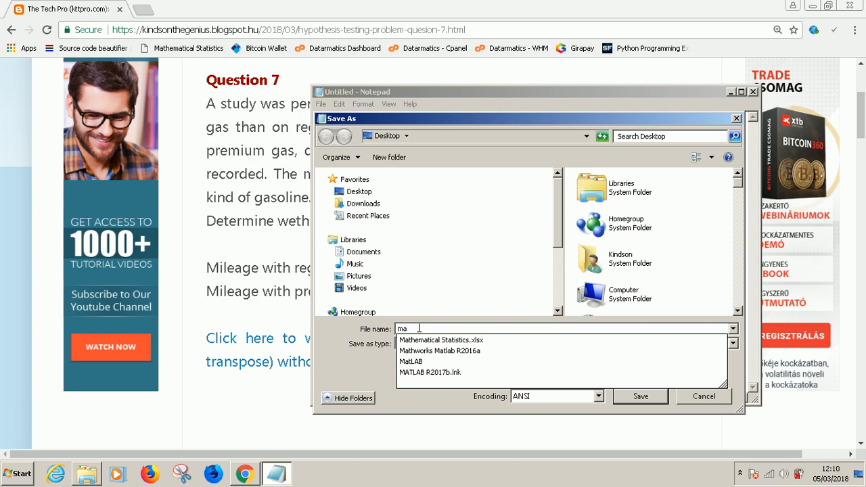
{"action": "key", "text": "BackSpace"}
{"action": "key", "text": "BackSpace"}
{"action": "type", "text": "data.csv"}
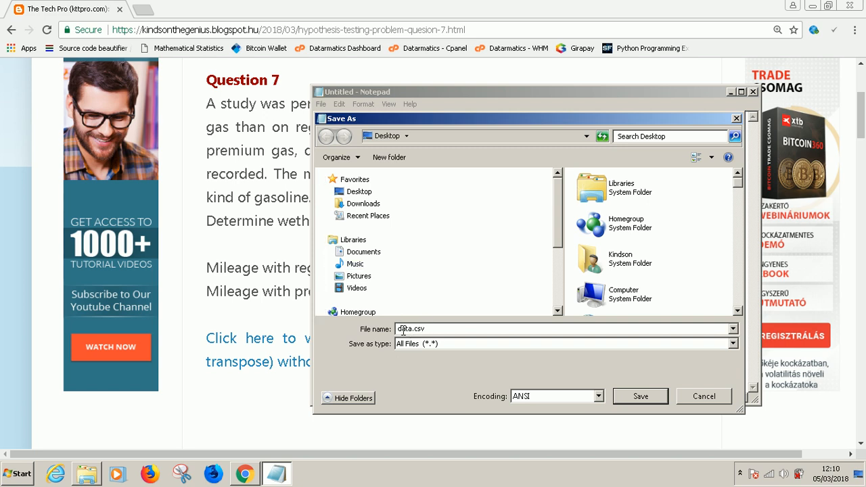
{"action": "left_click", "coordinate": [362, 193]}
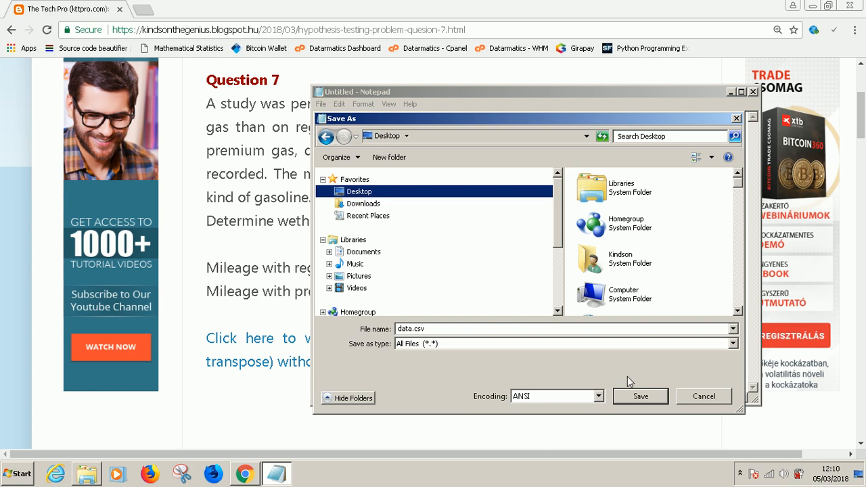
{"action": "left_click", "coordinate": [658, 401]}
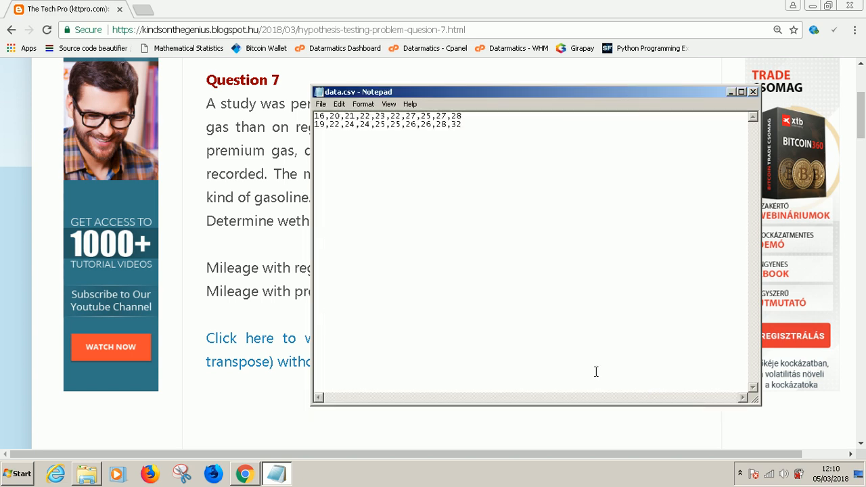
Close Notepad and open data.csv from the desktop in Excel
{"action": "left_click", "coordinate": [753, 92]}
{"action": "key", "text": "super+d"}
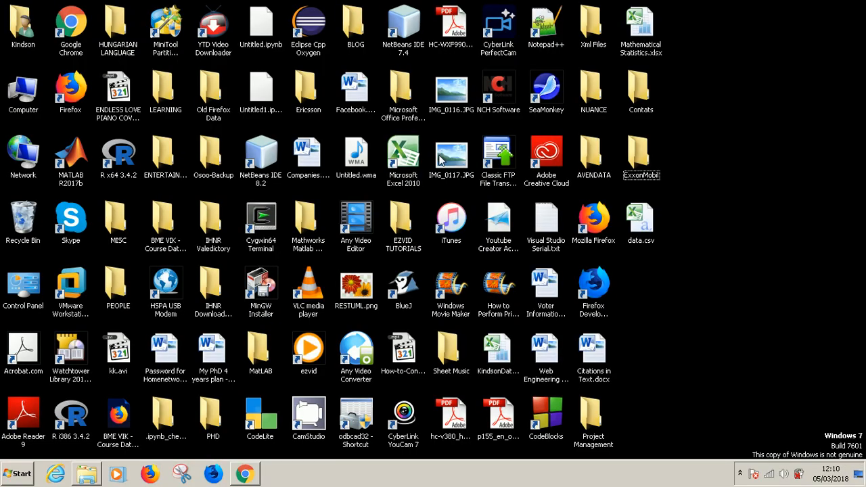
{"action": "double_click", "coordinate": [640, 215]}
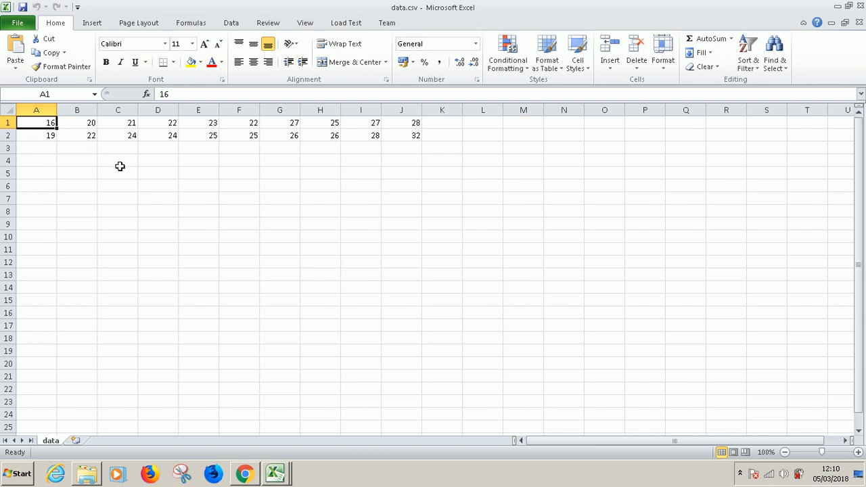
Copy both rows of mileage data in the range A1:J2
{"action": "left_click", "coordinate": [52, 159]}
{"action": "left_click_drag", "start_coordinate": [53, 158], "coordinate": [86, 295]}
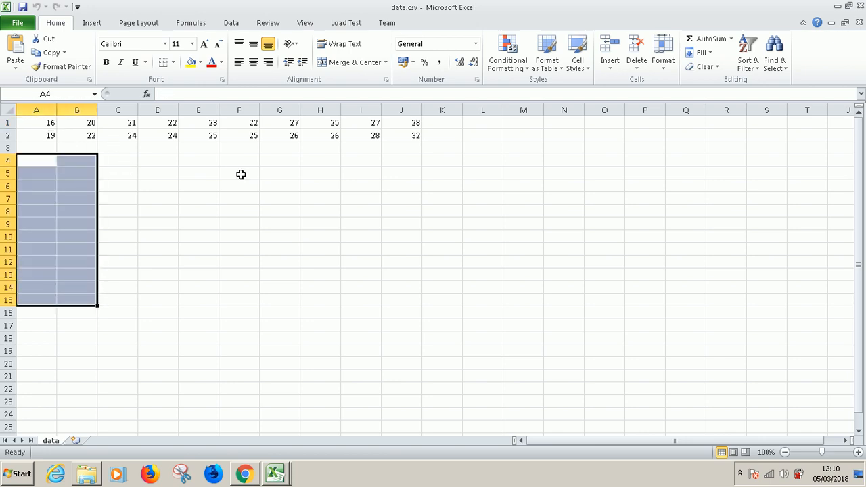
{"action": "left_click", "coordinate": [858, 452]}
{"action": "left_click", "coordinate": [858, 452]}
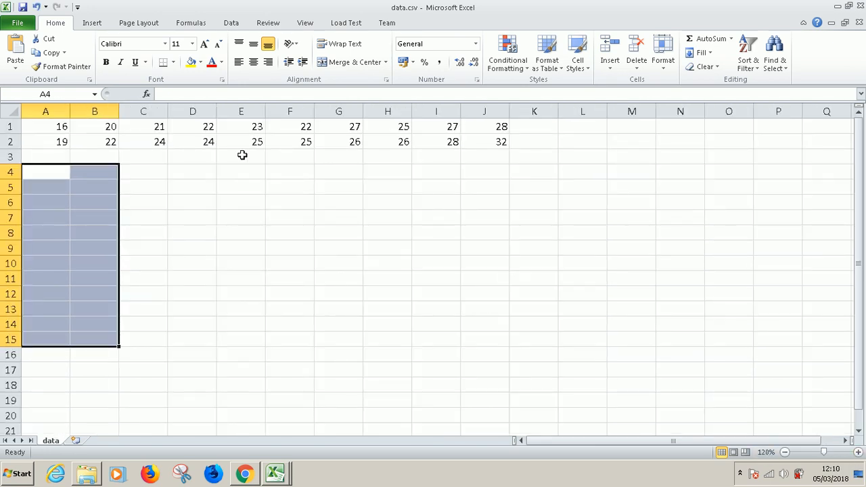
{"action": "left_click", "coordinate": [62, 129]}
{"action": "left_click_drag", "start_coordinate": [54, 128], "coordinate": [480, 140]}
{"action": "right_click", "coordinate": [314, 139]}
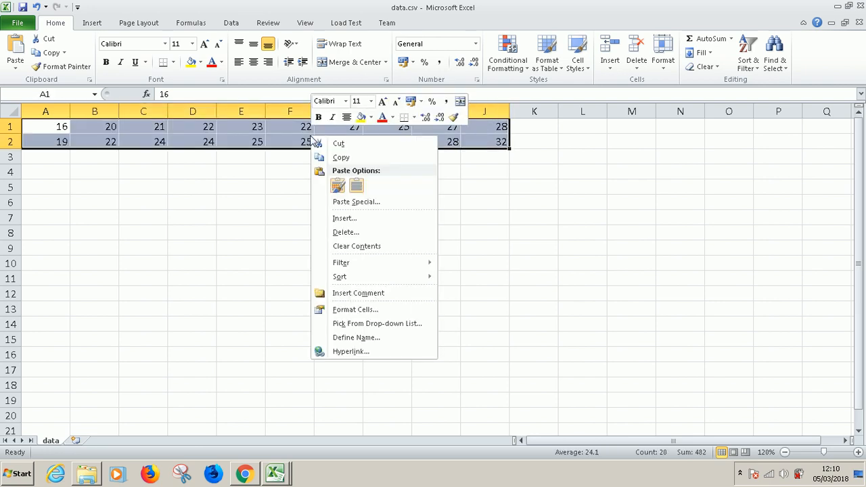
{"action": "left_click", "coordinate": [326, 157]}
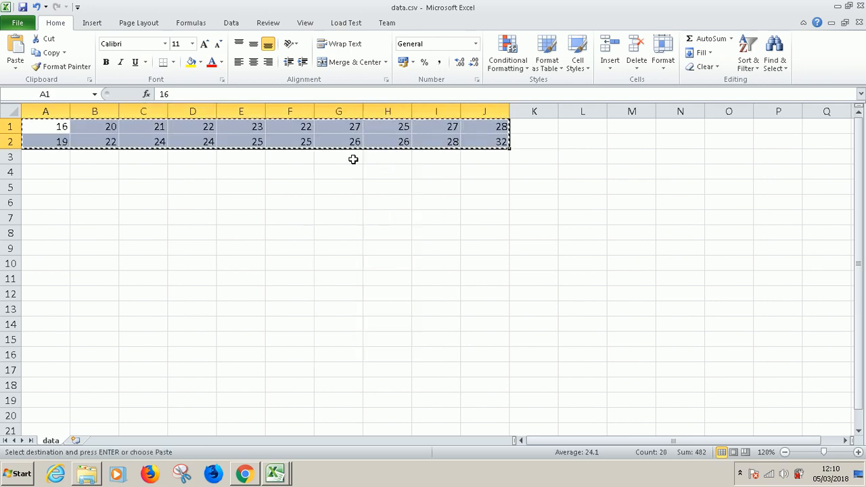
Paste the copied mileage rows transposed into two columns starting at cell B4
{"action": "left_click", "coordinate": [90, 172]}
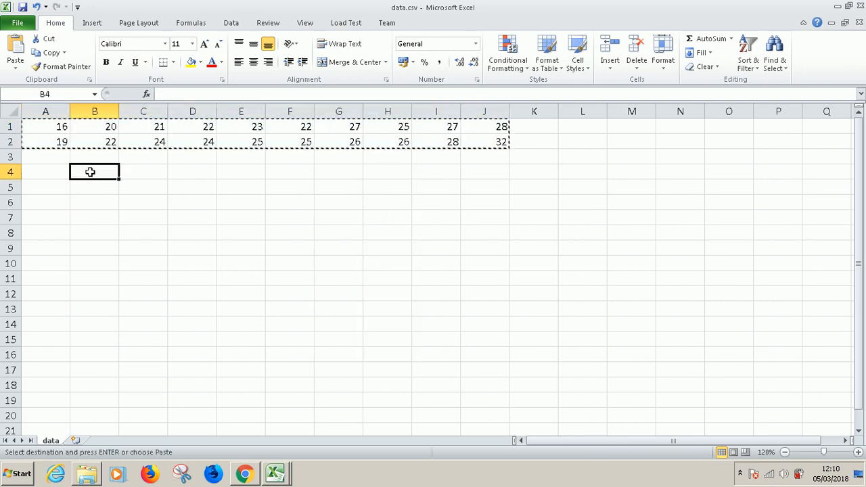
{"action": "left_click", "coordinate": [16, 69]}
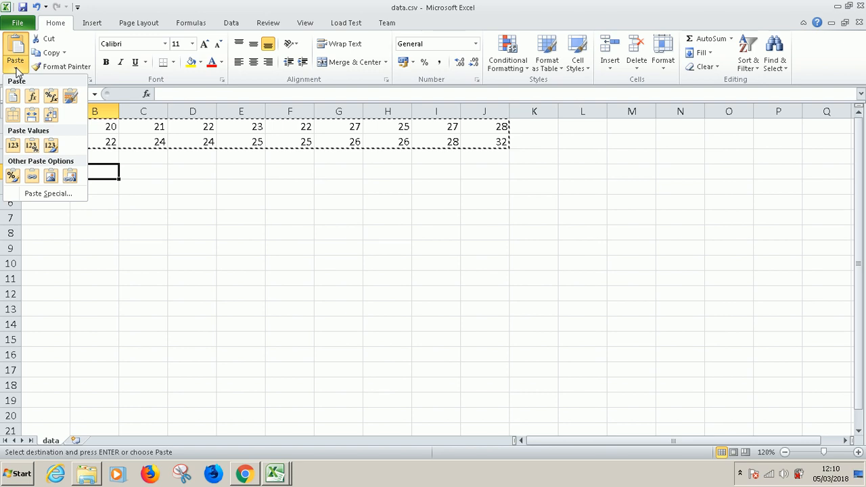
{"action": "left_click", "coordinate": [50, 117]}
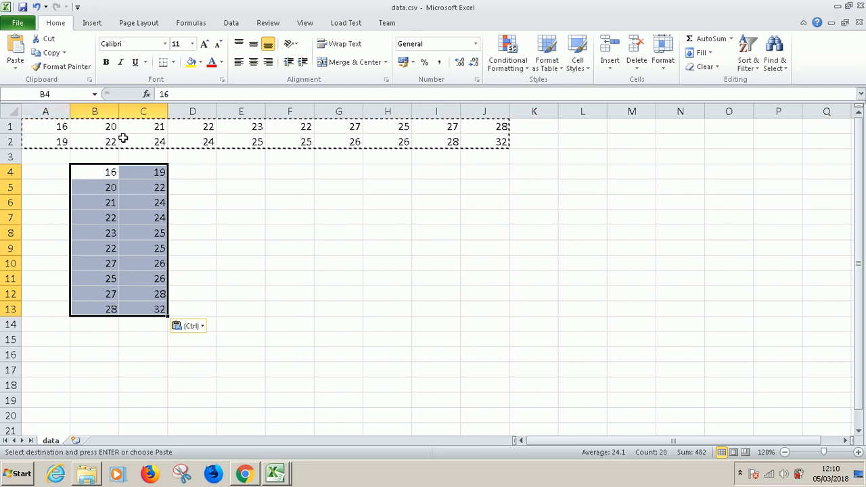
Clear the original horizontal mileage data from the range A1:J2
{"action": "key", "text": "Escape"}
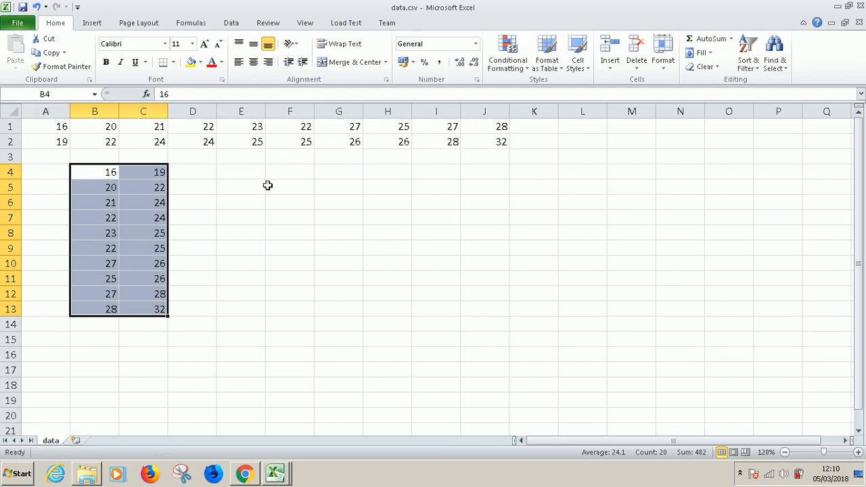
{"action": "left_click", "coordinate": [57, 125]}
{"action": "left_click_drag", "start_coordinate": [52, 124], "coordinate": [485, 140]}
{"action": "key", "text": "Delete"}
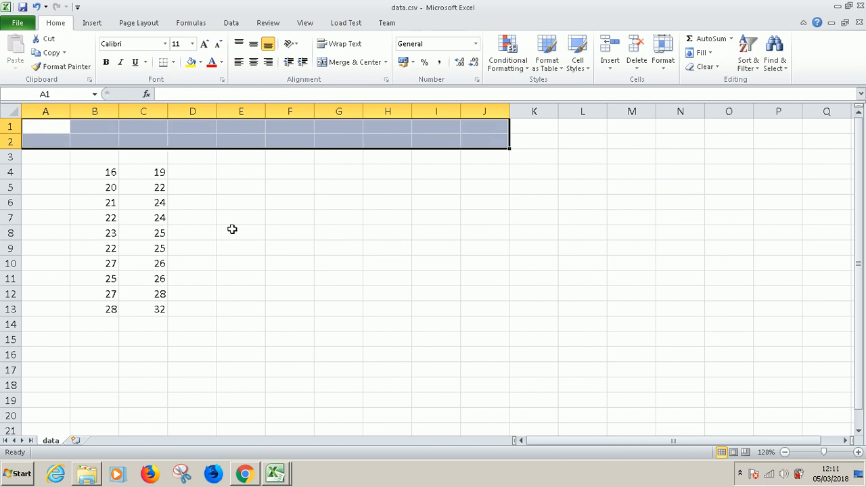
Move the two-column data block B4:C13 up so that it starts in cell B2
{"action": "left_click", "coordinate": [103, 173]}
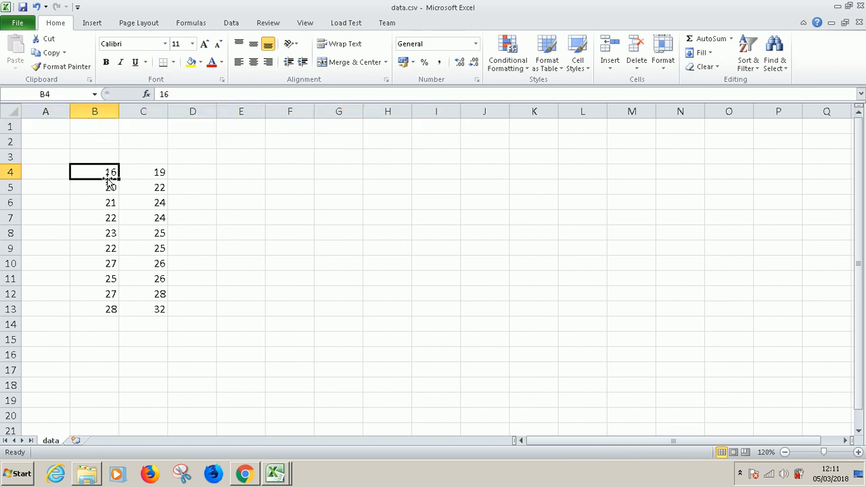
{"action": "left_click_drag", "start_coordinate": [104, 172], "coordinate": [158, 303]}
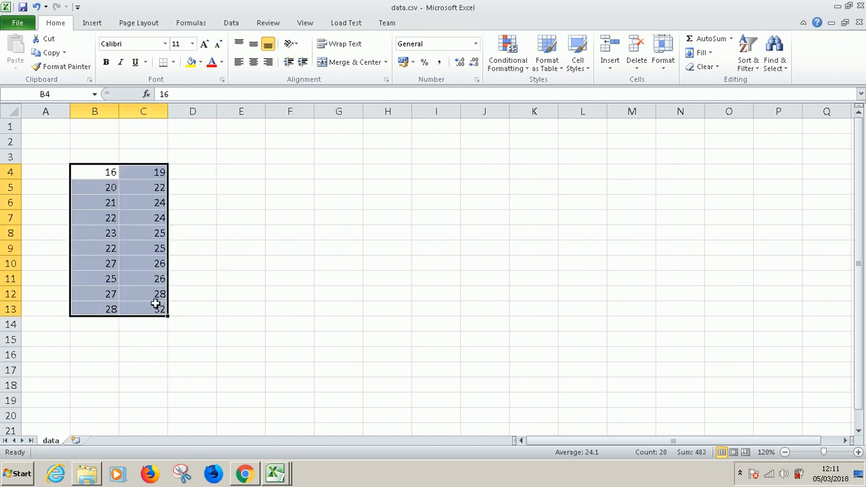
{"action": "left_click", "coordinate": [858, 452]}
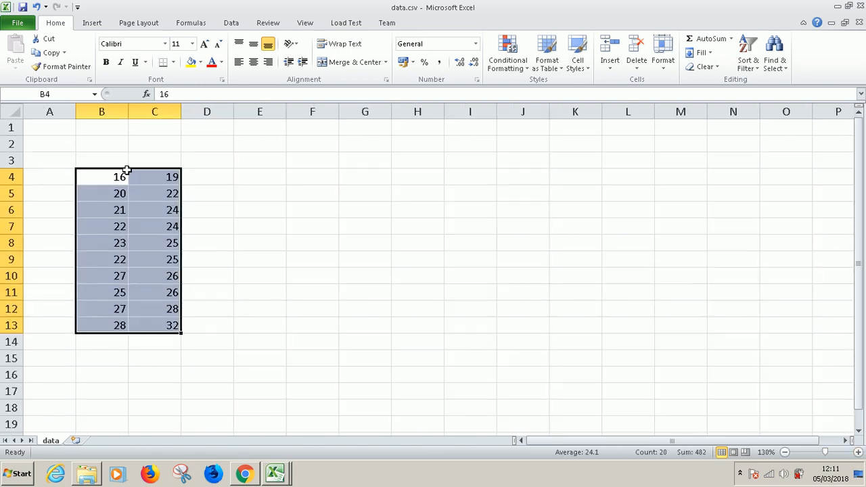
{"action": "left_click_drag", "start_coordinate": [128, 171], "coordinate": [130, 144]}
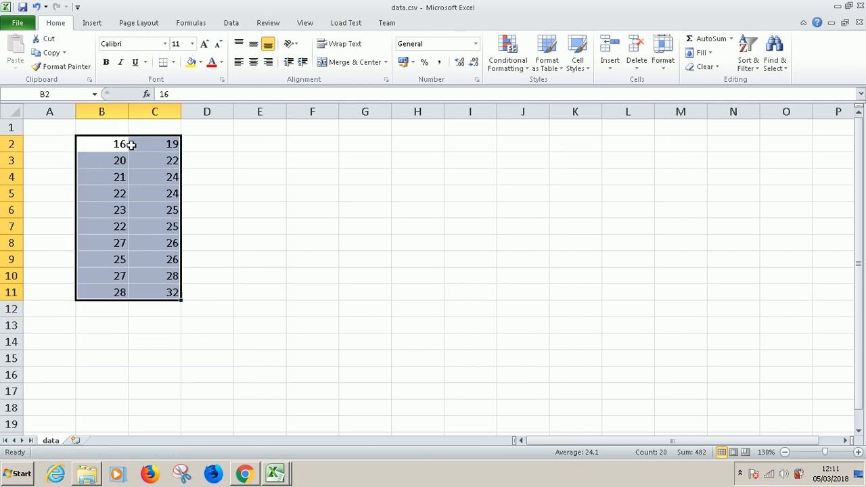
Enter the column headers x, y and D in cells B1, C1 and D1
{"action": "left_click", "coordinate": [118, 128]}
{"action": "type", "text": "x"}
{"action": "key", "text": "Tab"}
{"action": "type", "text": "y"}
{"action": "key", "text": "Tab"}
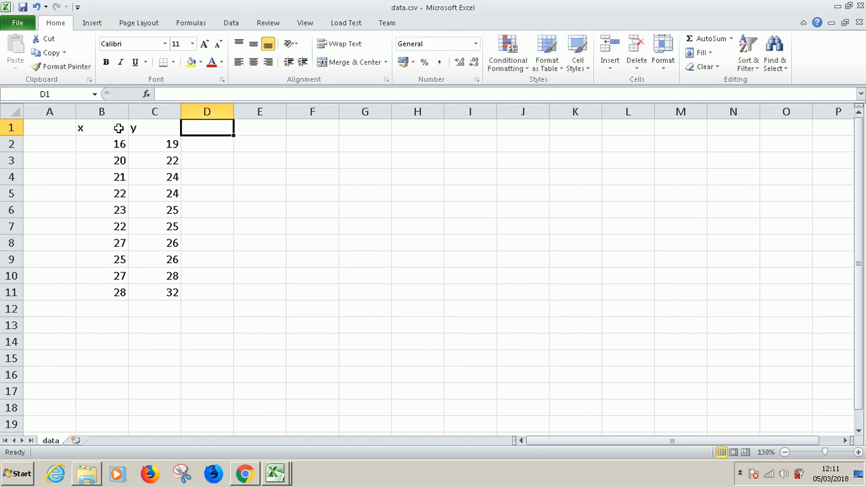
{"action": "type", "text": "D"}
{"action": "key", "text": "Tab"}
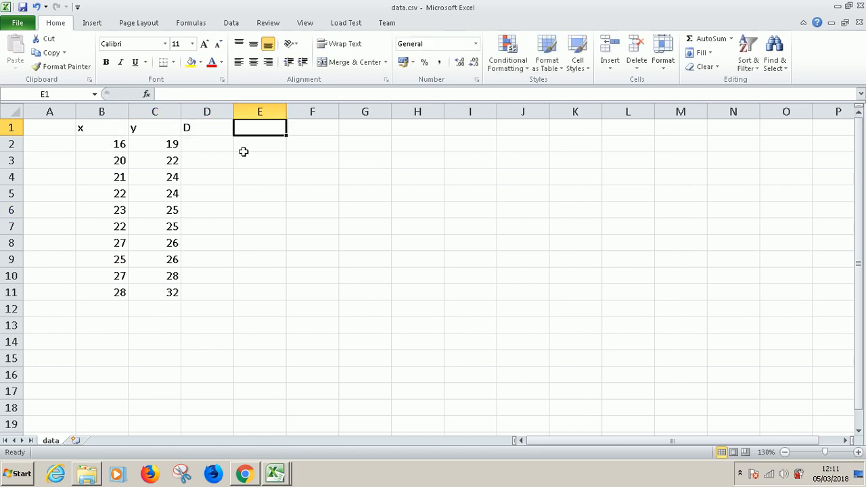
Fill D2:D11 with the x minus y differences using =B2-C2, and check the formula in D2
{"action": "left_click", "coordinate": [216, 144]}
{"action": "type", "text": "="}
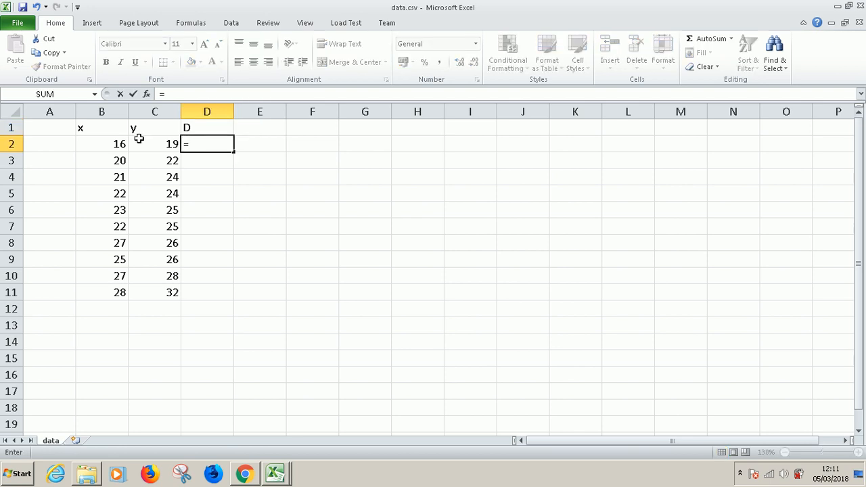
{"action": "left_click", "coordinate": [112, 143]}
{"action": "type", "text": "-"}
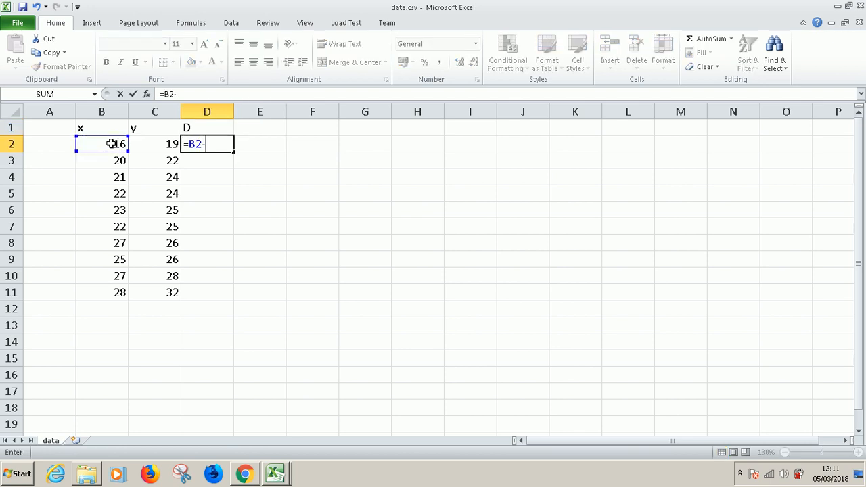
{"action": "left_click", "coordinate": [149, 144]}
{"action": "key", "text": "Return"}
{"action": "left_click", "coordinate": [229, 138]}
{"action": "left_click_drag", "start_coordinate": [235, 153], "coordinate": [229, 294]}
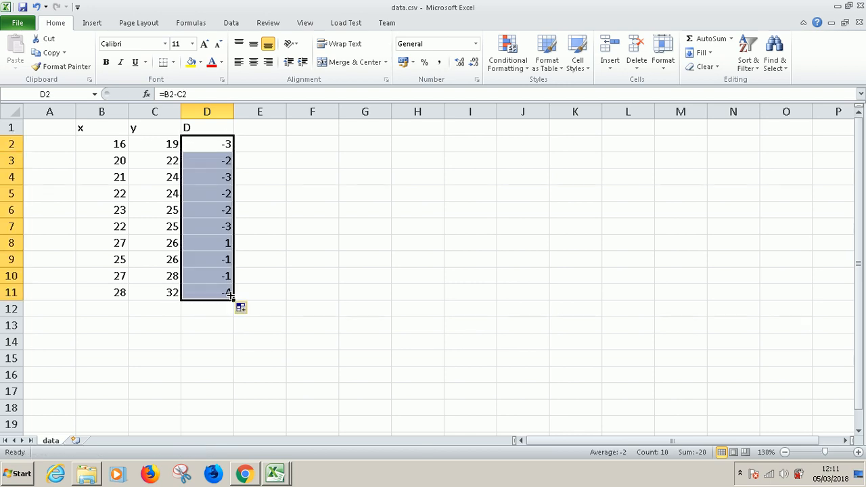
{"action": "left_click", "coordinate": [208, 147]}
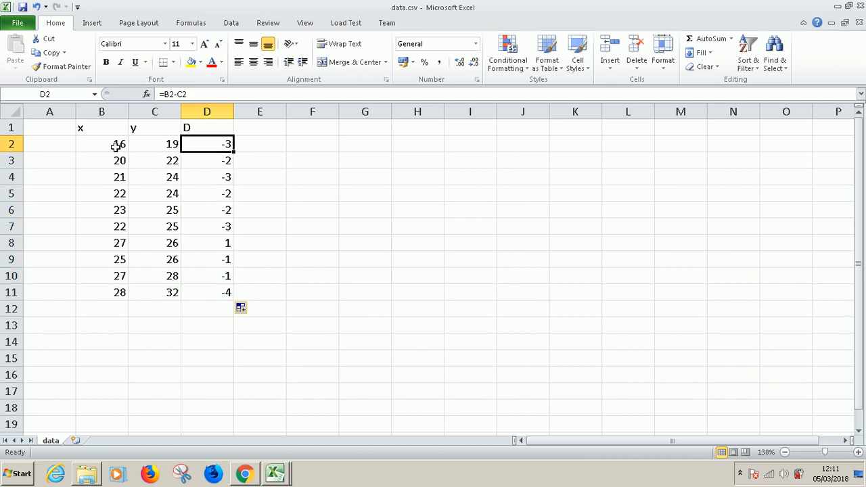
{"action": "double_click", "coordinate": [203, 144]}
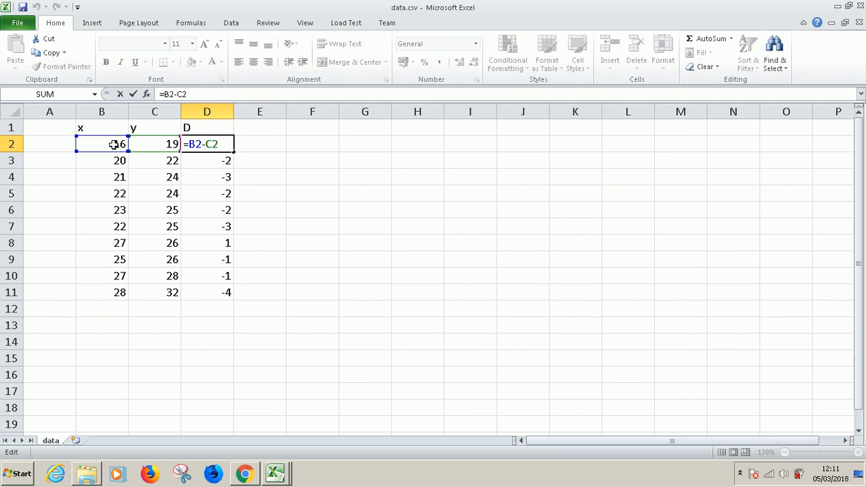
{"action": "key", "text": "Escape"}
{"action": "left_click", "coordinate": [268, 132]}
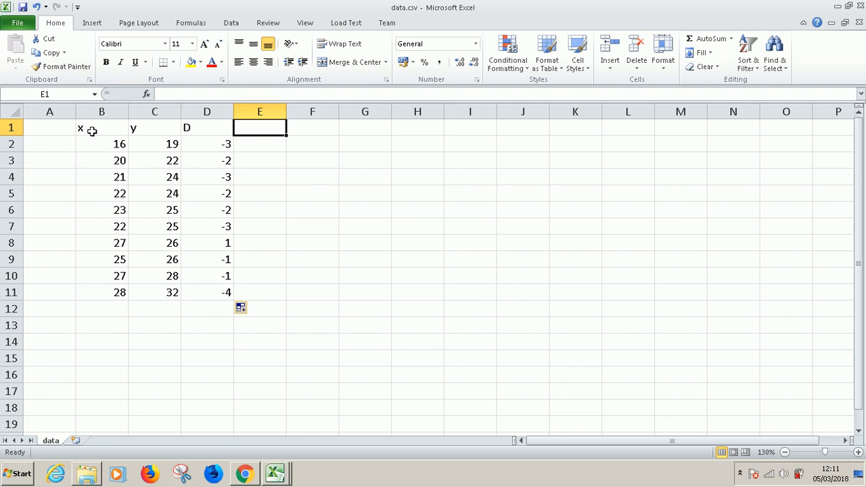
Apply all borders and a thick box border to the table range B1:F11
{"action": "left_click_drag", "start_coordinate": [109, 126], "coordinate": [321, 291]}
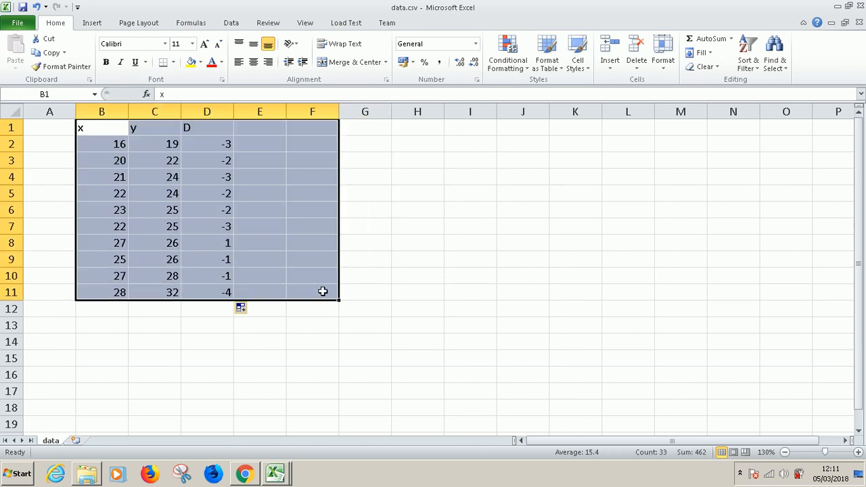
{"action": "left_click", "coordinate": [175, 62]}
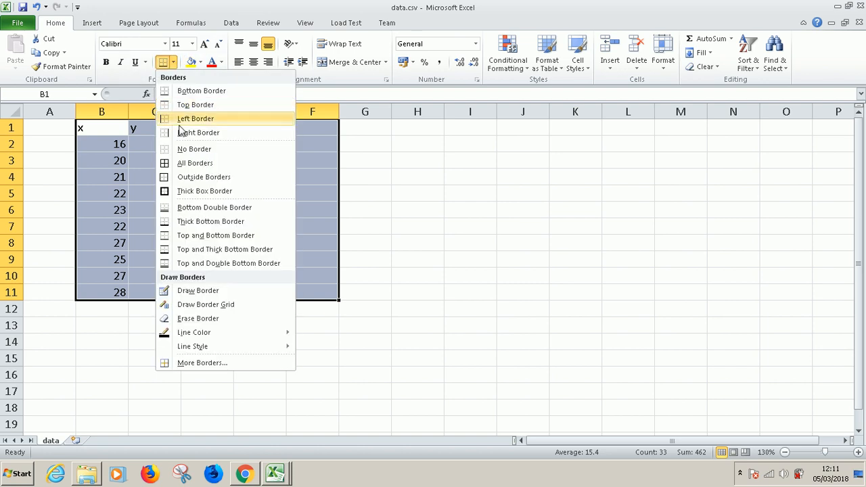
{"action": "left_click", "coordinate": [195, 163]}
{"action": "left_click", "coordinate": [173, 62]}
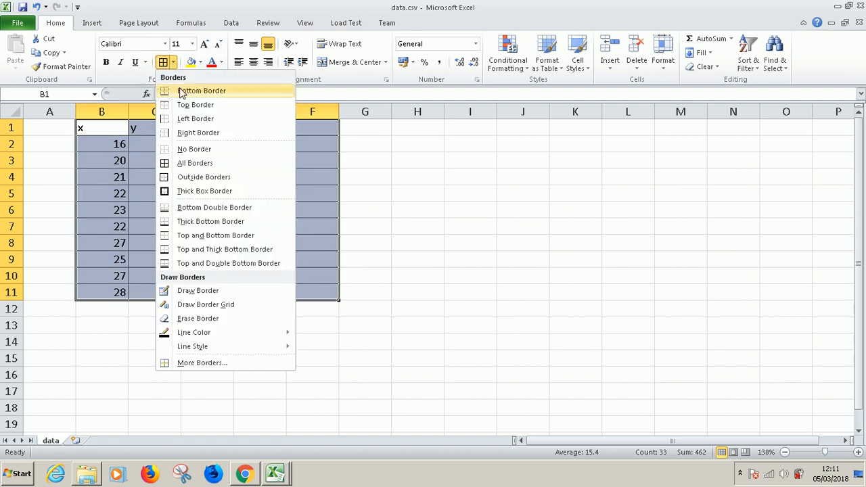
{"action": "left_click", "coordinate": [203, 191]}
{"action": "left_click", "coordinate": [426, 197]}
Add a bottom double border beneath the header cells B1:F1
{"action": "left_click_drag", "start_coordinate": [110, 129], "coordinate": [309, 131]}
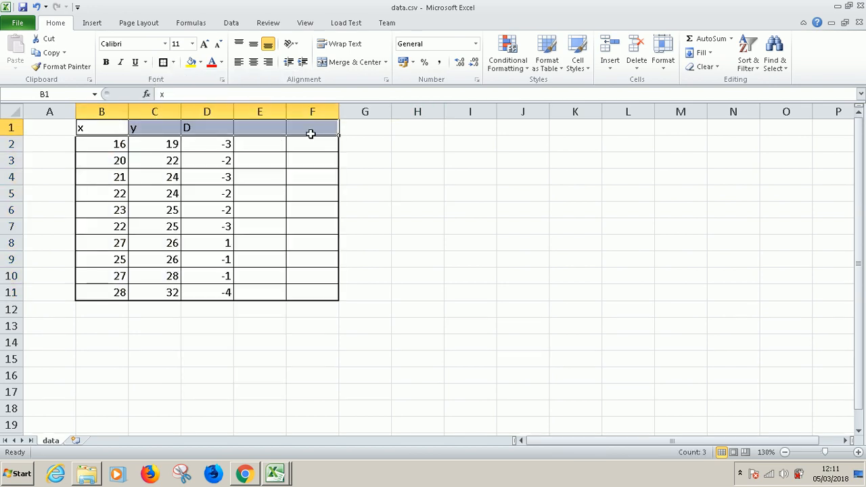
{"action": "left_click", "coordinate": [174, 62]}
{"action": "left_click", "coordinate": [200, 207]}
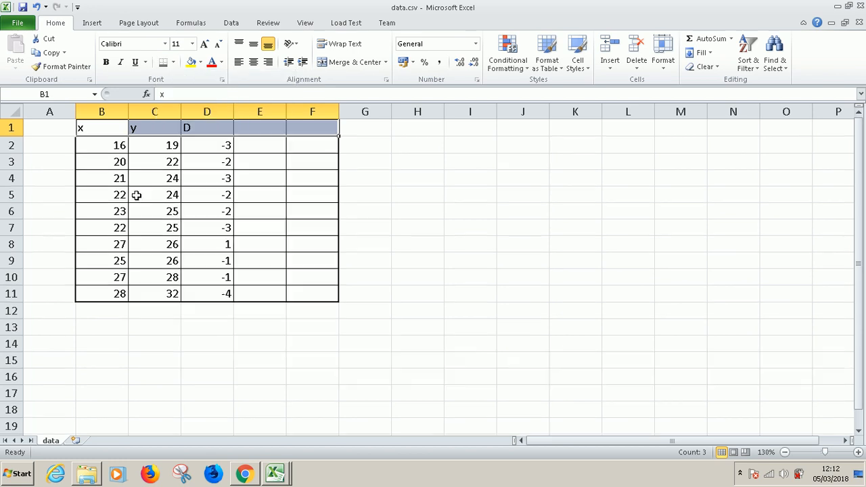
Insert a blank row above the table's header row and make the header row bold
{"action": "right_click", "coordinate": [8, 127]}
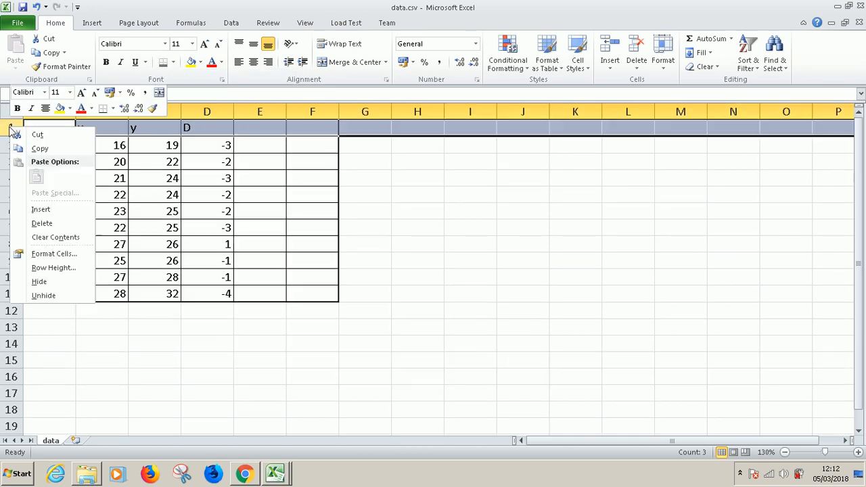
{"action": "left_click", "coordinate": [64, 211]}
{"action": "left_click", "coordinate": [297, 346]}
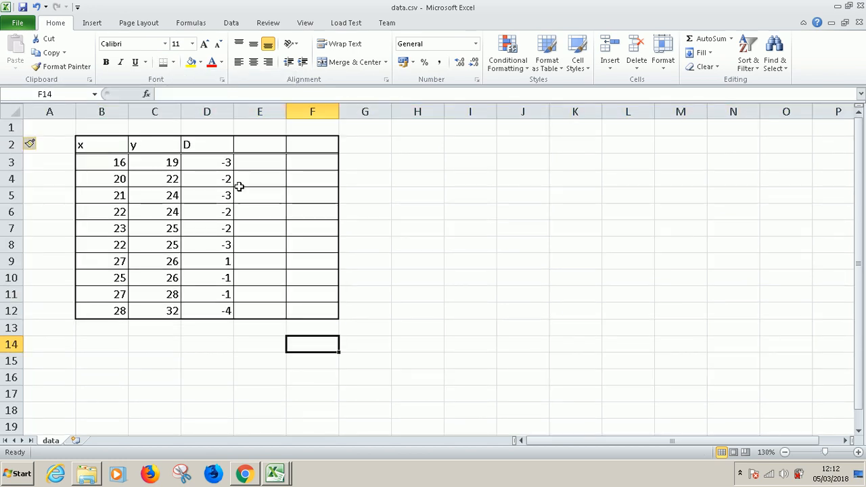
{"action": "left_click", "coordinate": [13, 144]}
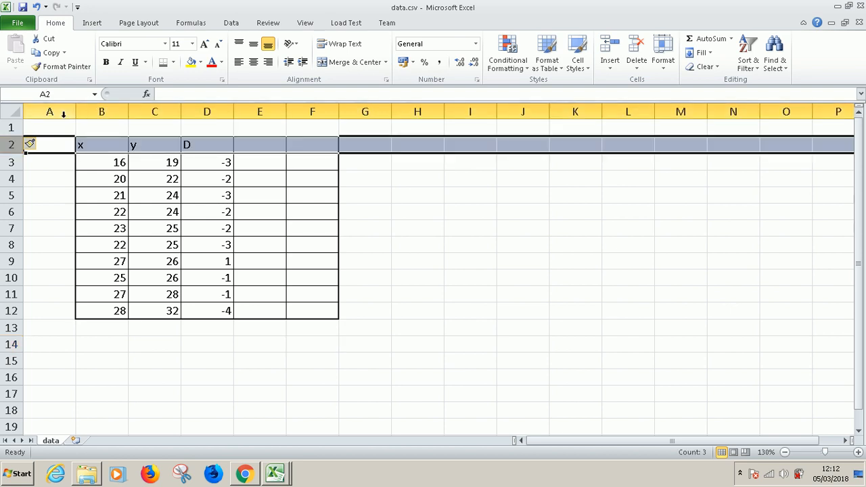
{"action": "left_click", "coordinate": [334, 329]}
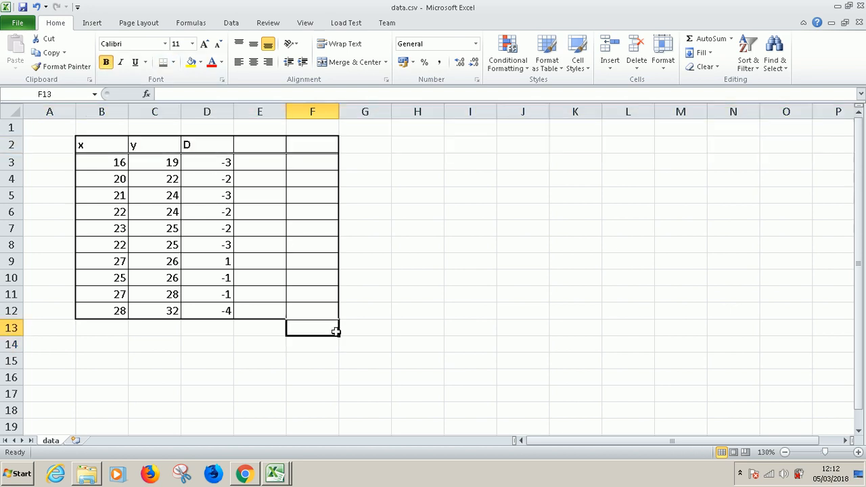
Calculate the mean of the differences in D13 with =average(D3:D12)
{"action": "left_click", "coordinate": [208, 326]}
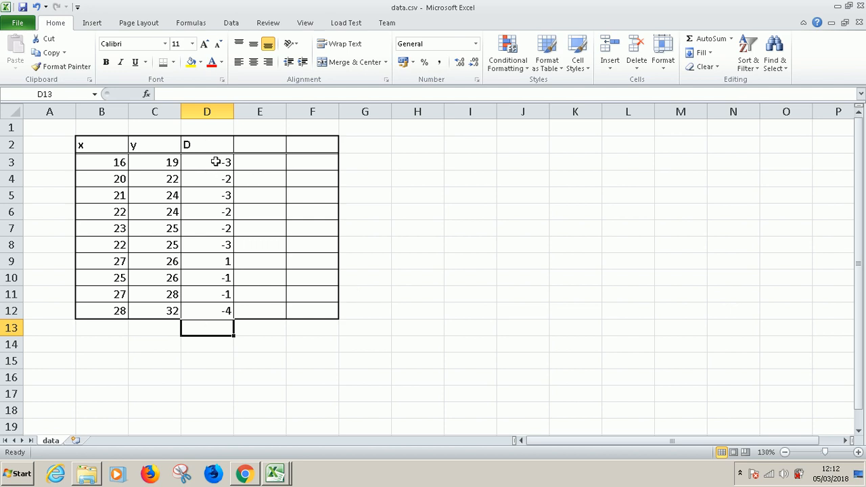
{"action": "type", "text": "="}
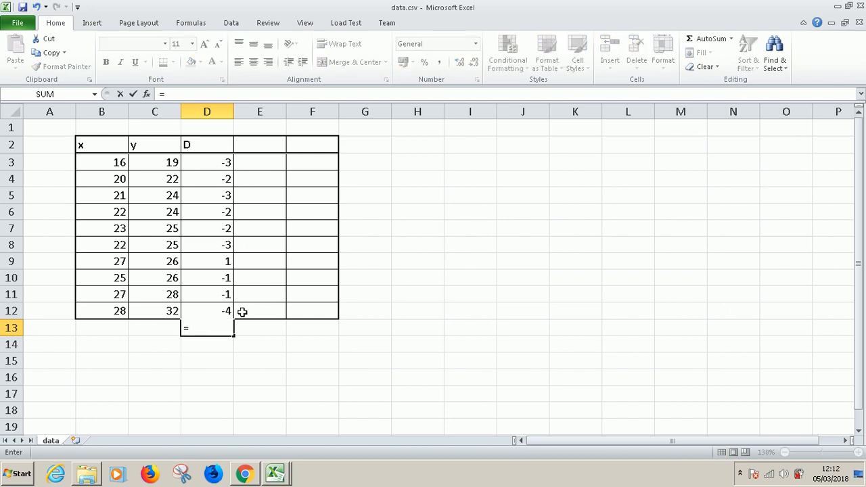
{"action": "type", "text": "average("}
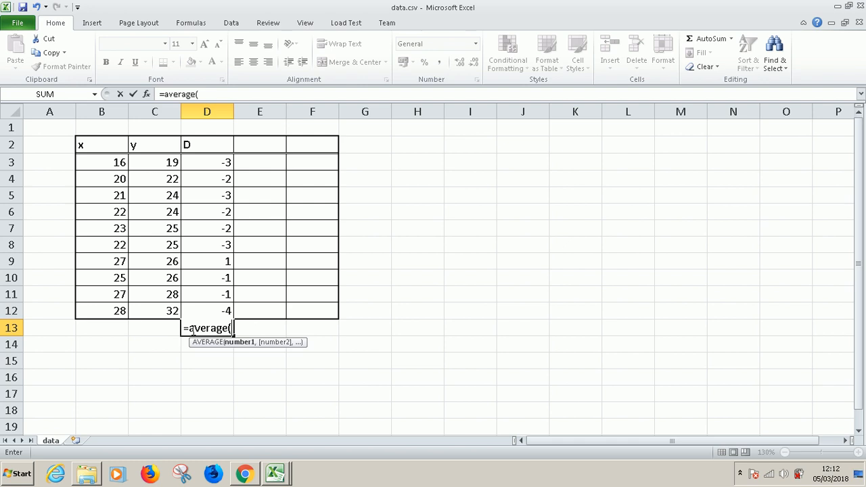
{"action": "left_click_drag", "start_coordinate": [218, 159], "coordinate": [219, 304]}
{"action": "type", "text": ")"}
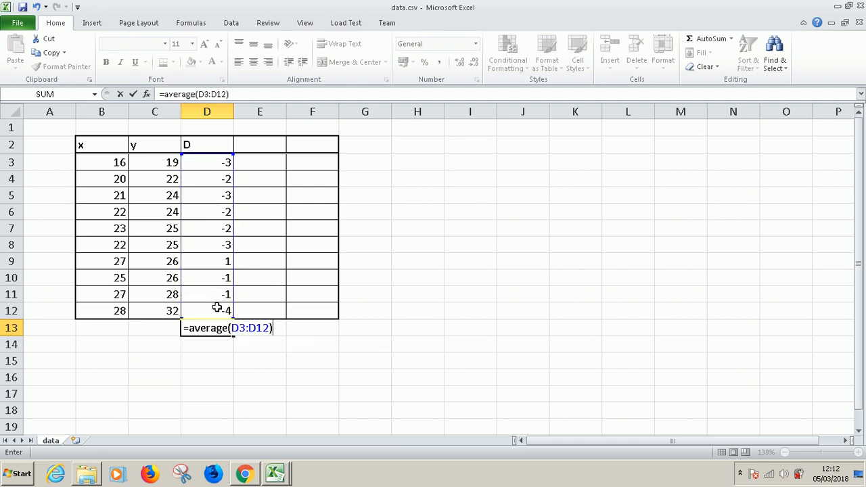
{"action": "key", "text": "Return"}
Label cell C13 "mean D" and cell C14 "Sd D"
{"action": "left_click", "coordinate": [161, 328]}
{"action": "type", "text": "mean D"}
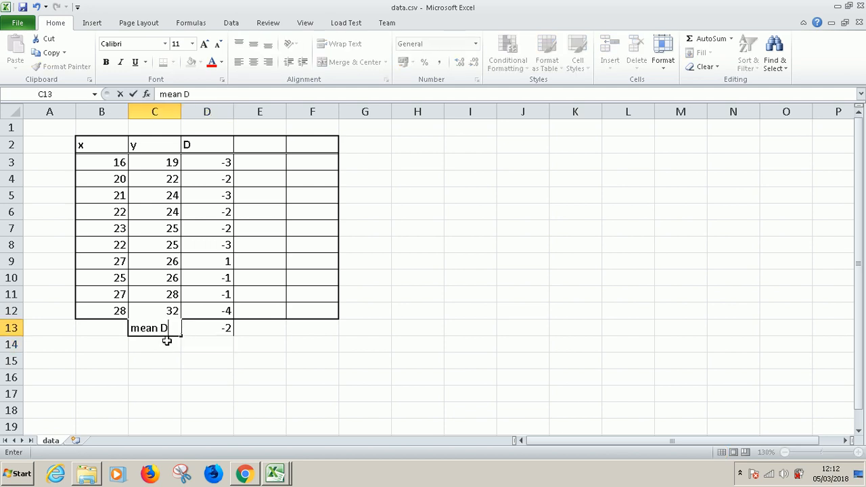
{"action": "key", "text": "Return"}
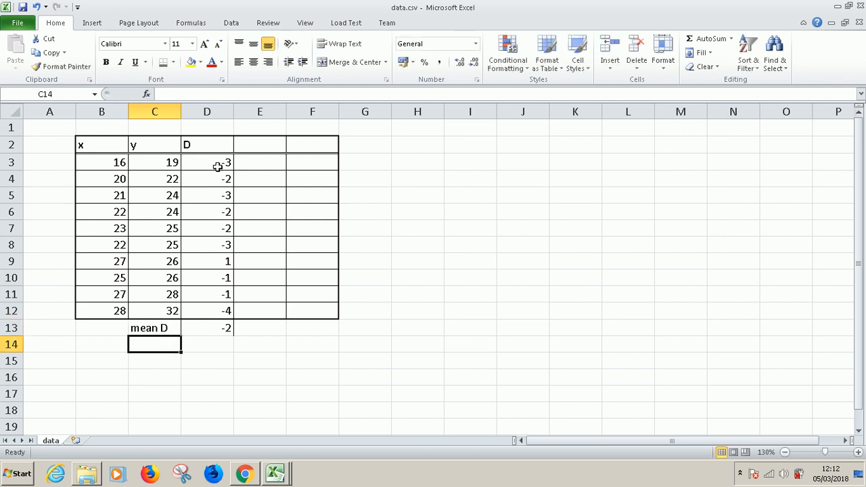
{"action": "type", "text": "Sd"}
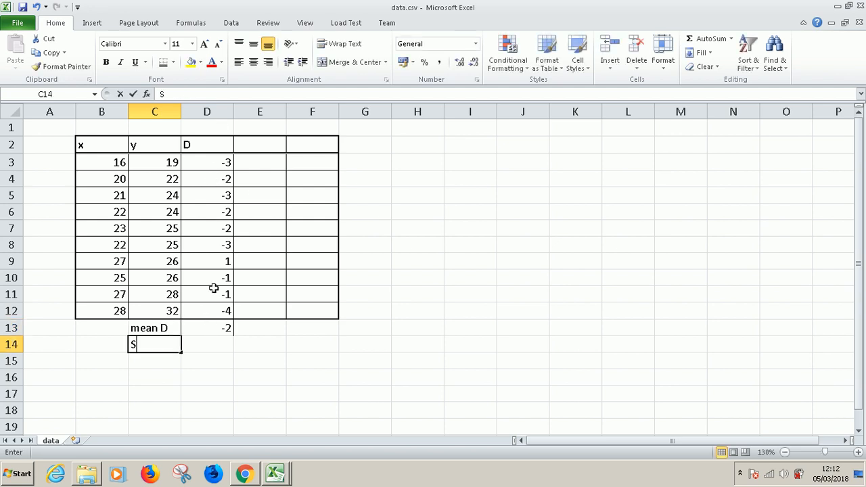
{"action": "type", "text": " D"}
Calculate the standard deviation of the differences in D14 with =stdev(D3:D12)
{"action": "left_click", "coordinate": [219, 344]}
{"action": "type", "text": "=s"}
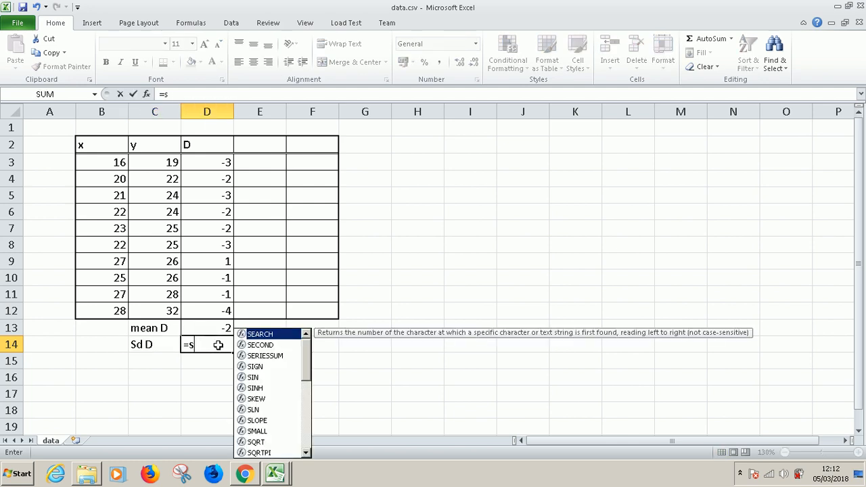
{"action": "type", "text": "t"}
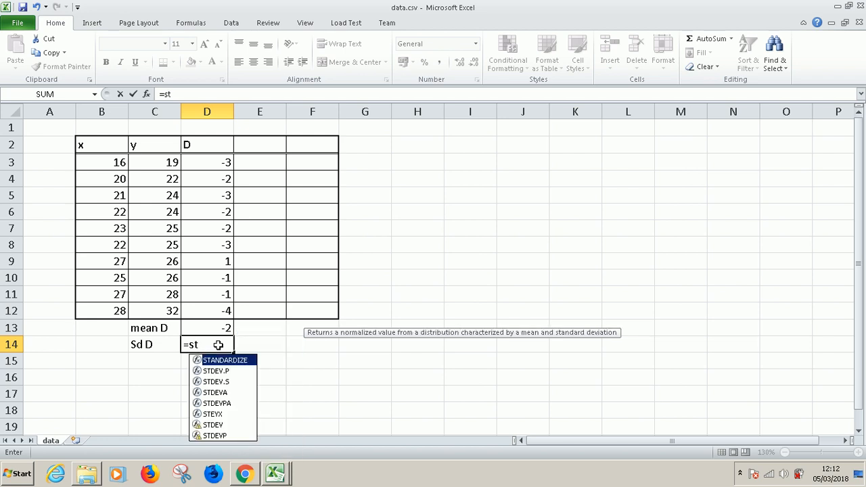
{"action": "type", "text": "dev"}
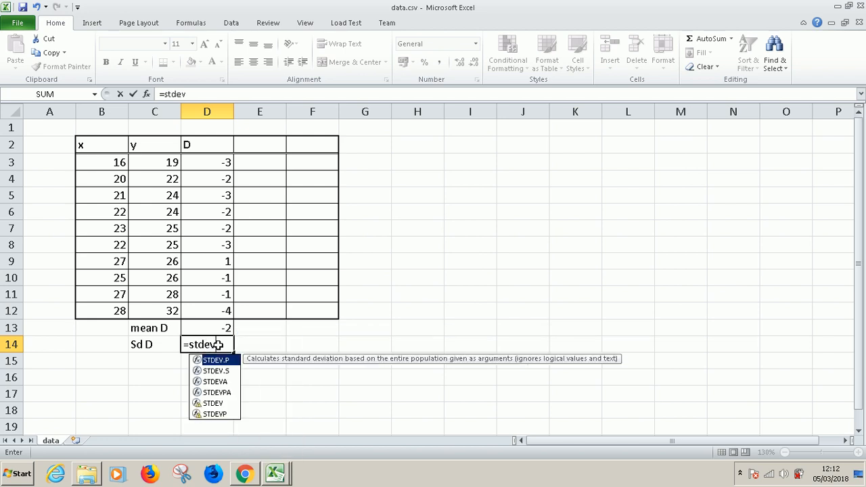
{"action": "left_click", "coordinate": [218, 372]}
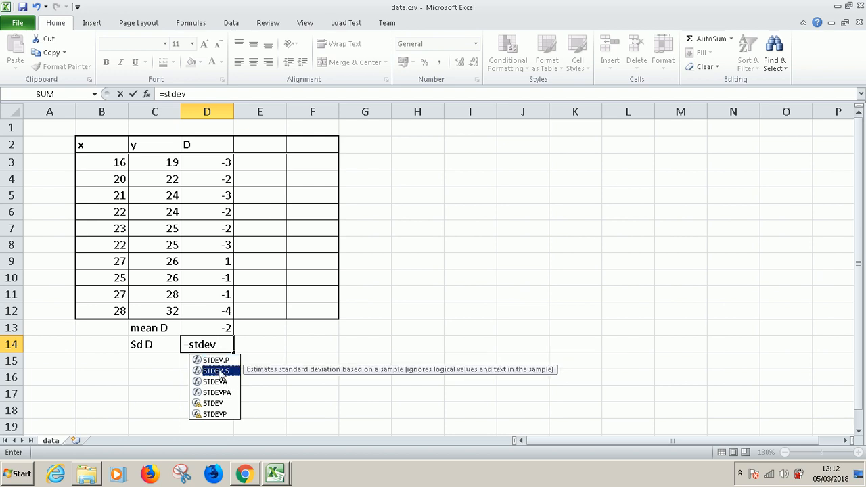
{"action": "type", "text": "("}
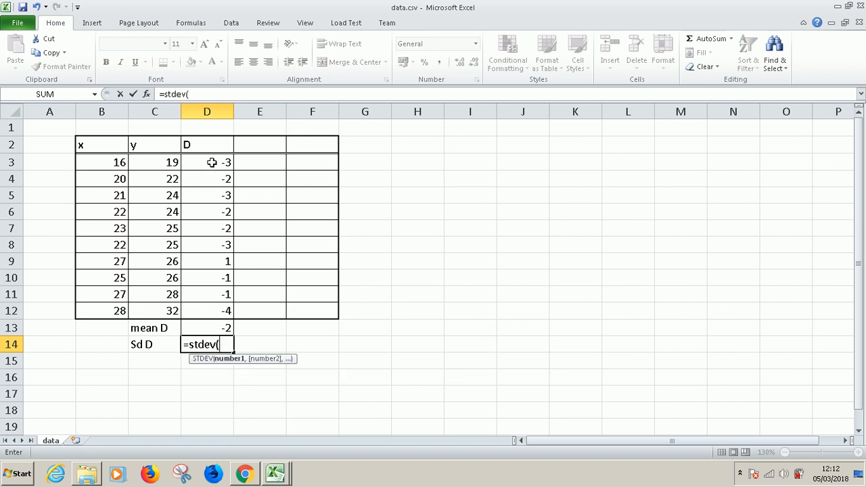
{"action": "left_click_drag", "start_coordinate": [207, 161], "coordinate": [209, 306]}
{"action": "key", "text": "Return"}
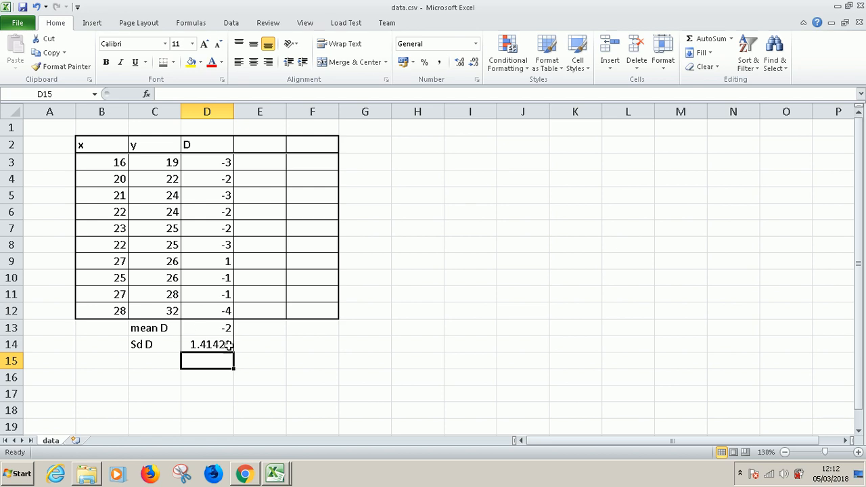
Enter the header "D- mD" in cell E2 for the deviations from the mean difference
{"action": "left_click", "coordinate": [256, 161]}
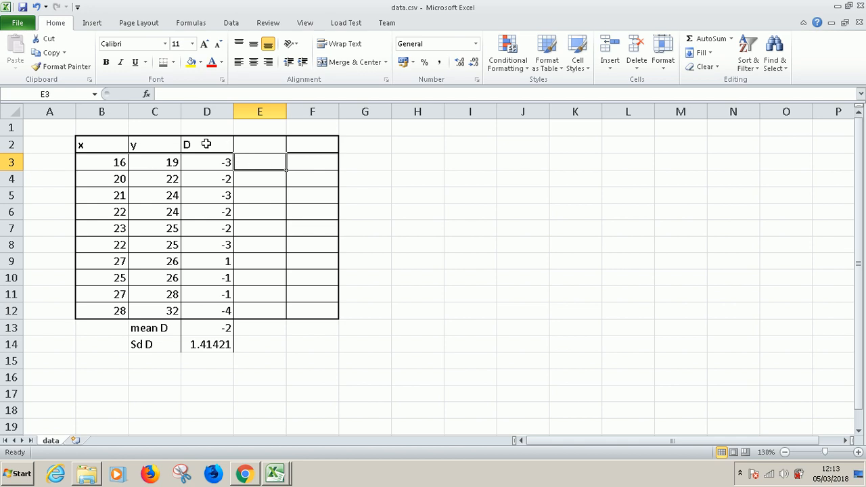
{"action": "left_click", "coordinate": [262, 145]}
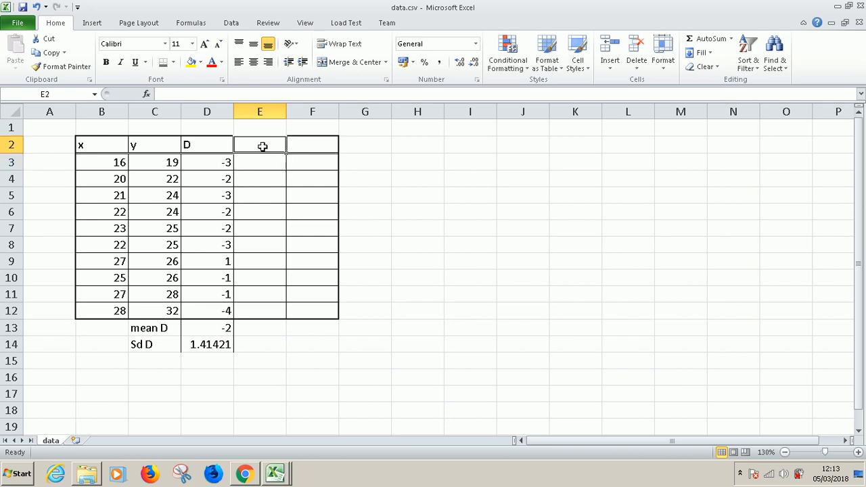
{"action": "type", "text": "D"}
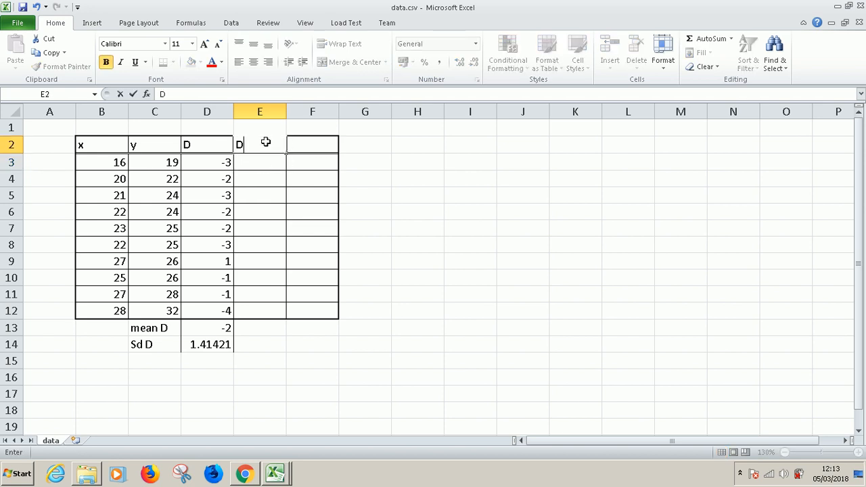
{"action": "type", "text": "- mD"}
{"action": "left_click", "coordinate": [214, 164]}
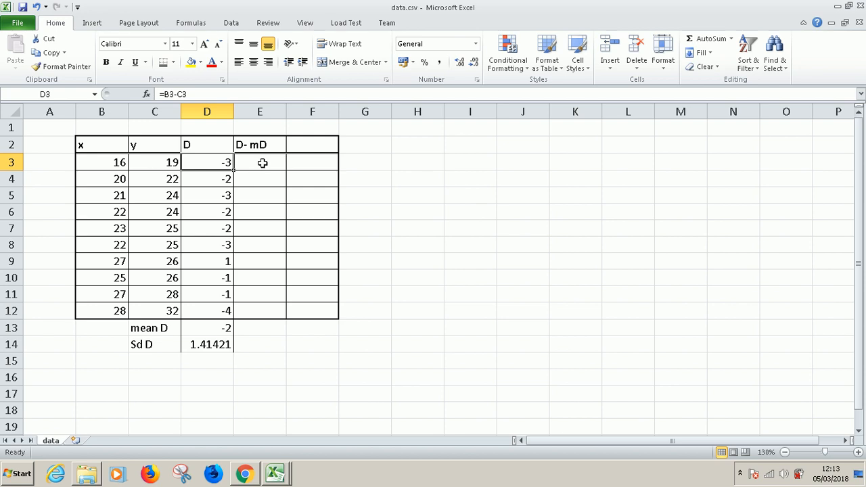
{"action": "type", "text": "="}
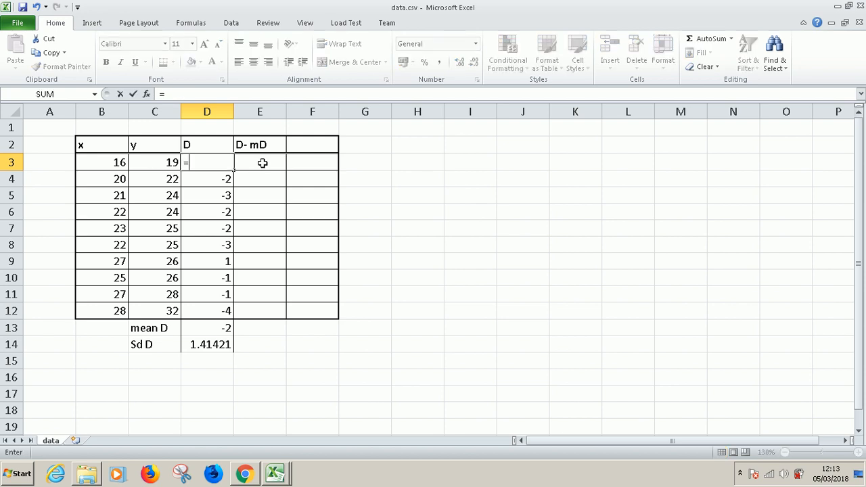
{"action": "key", "text": "Escape"}
{"action": "left_click", "coordinate": [261, 163]}
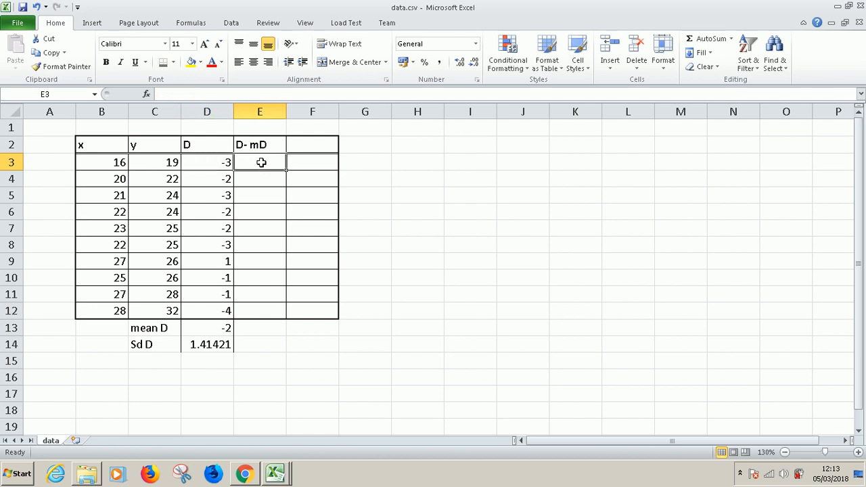
{"action": "left_click", "coordinate": [216, 161]}
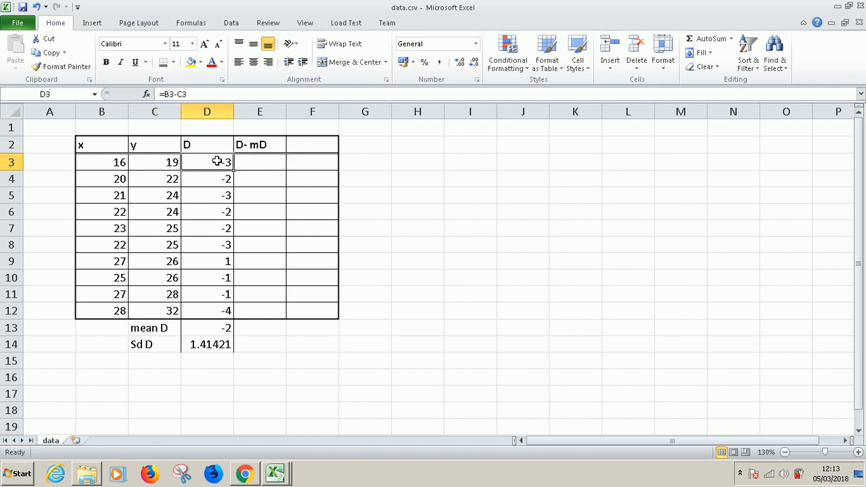
Calculate the first deviation in E3 with =D3-$D$13, keeping the reference to the mean absolute
{"action": "left_click", "coordinate": [261, 159]}
{"action": "type", "text": "="}
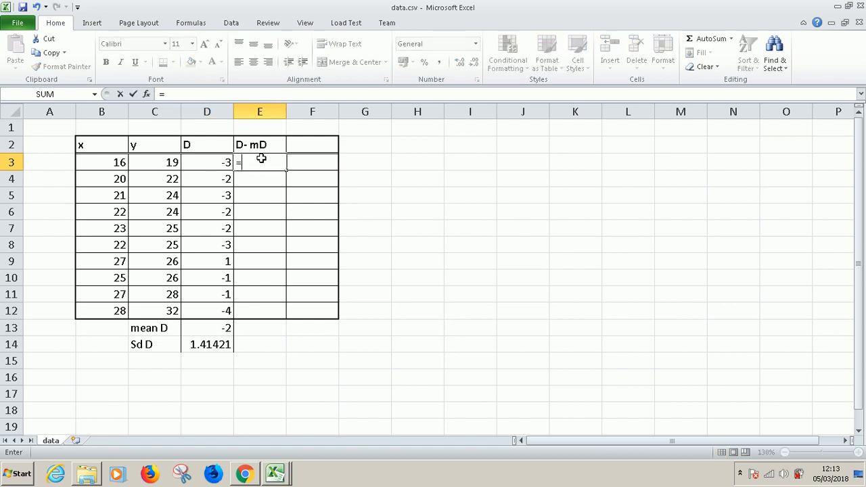
{"action": "left_click", "coordinate": [196, 164]}
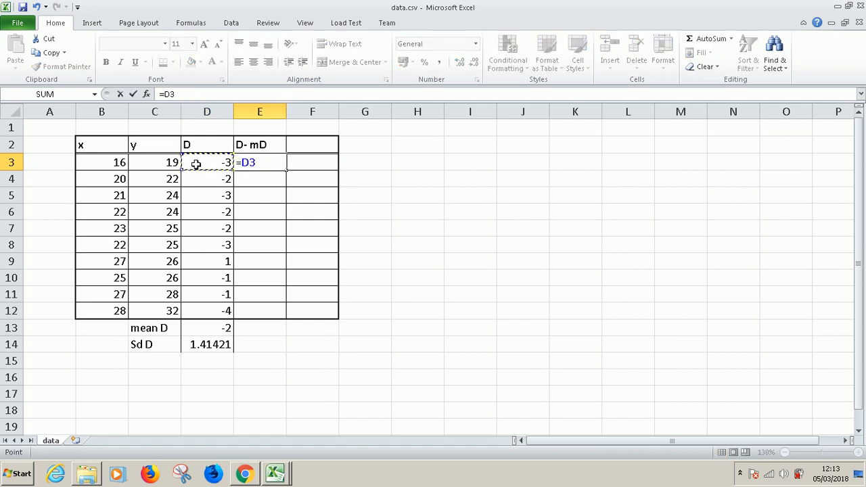
{"action": "type", "text": "-"}
{"action": "left_click", "coordinate": [220, 327]}
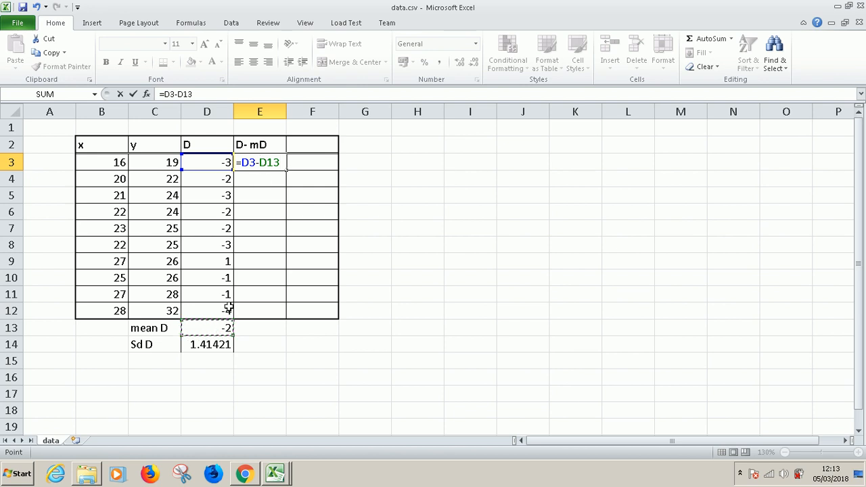
{"action": "left_click", "coordinate": [265, 162]}
{"action": "type", "text": "$"}
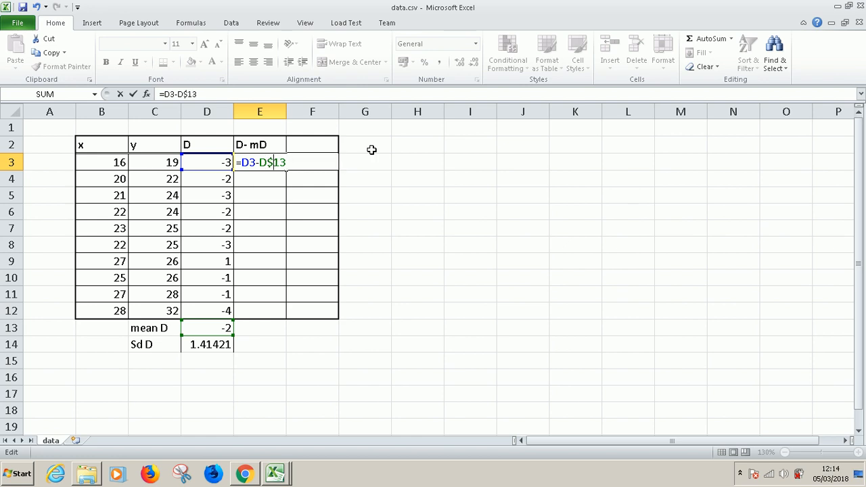
{"action": "left_click", "coordinate": [261, 162]}
{"action": "type", "text": "$"}
{"action": "key", "text": "Return"}
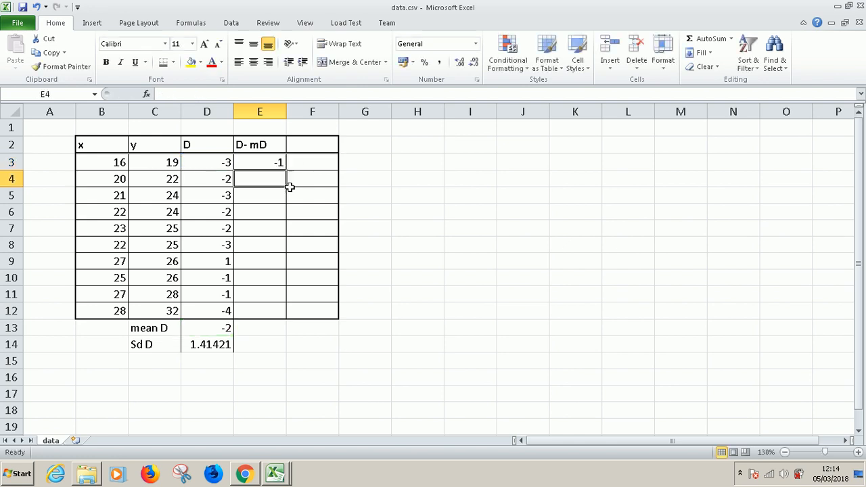
Fill the deviation formula from E3 down through E12
{"action": "left_click", "coordinate": [276, 162]}
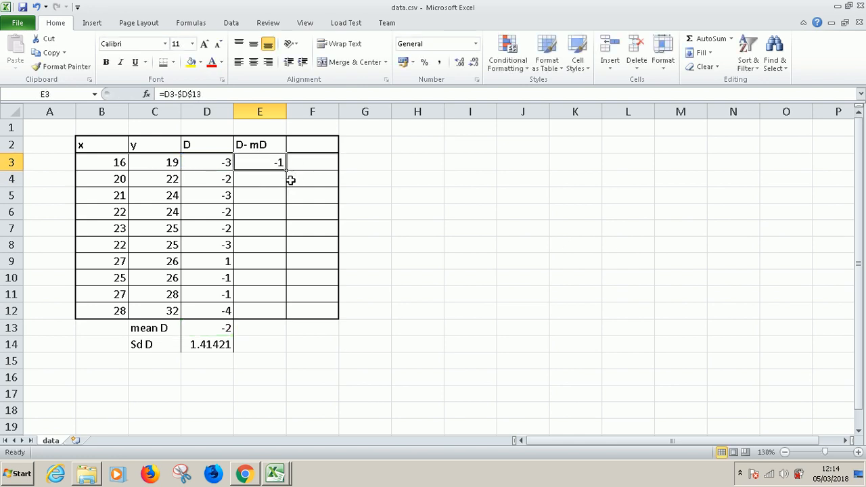
{"action": "left_click_drag", "start_coordinate": [286, 172], "coordinate": [286, 315]}
{"action": "left_click", "coordinate": [302, 368]}
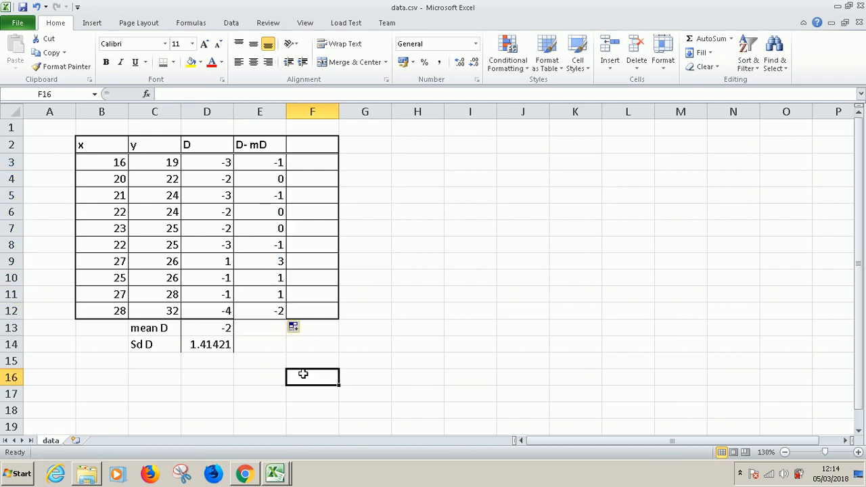
Enter the header "(D-mD)^2" in cell F2 and widen column F slightly
{"action": "left_click", "coordinate": [306, 162]}
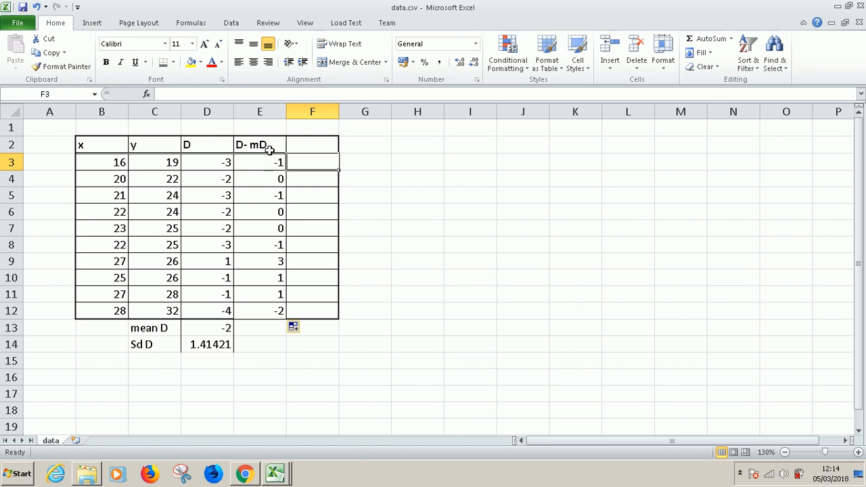
{"action": "left_click", "coordinate": [305, 144]}
{"action": "type", "text": "("}
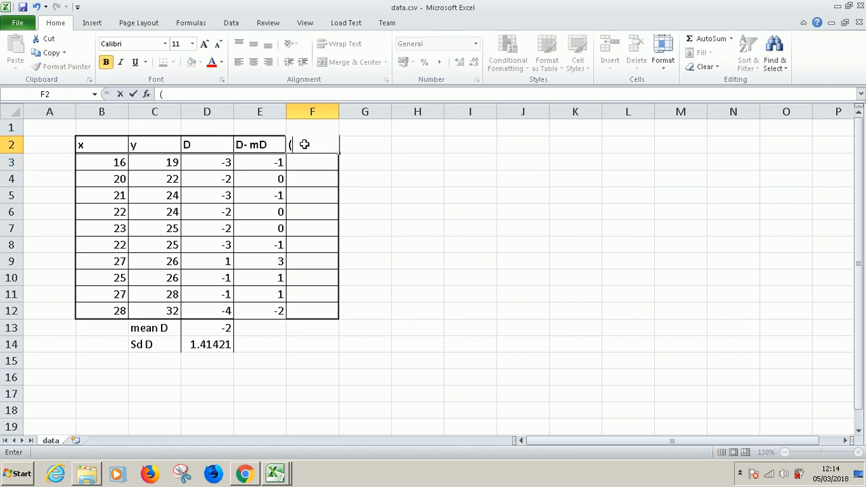
{"action": "type", "text": "D-mD"}
{"action": "key", "text": "BackSpace"}
{"action": "type", "text": "^2"}
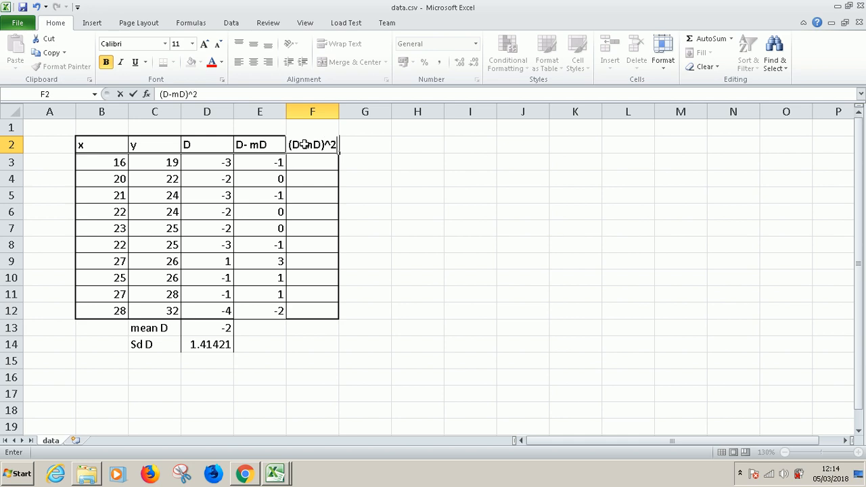
{"action": "key", "text": "Return"}
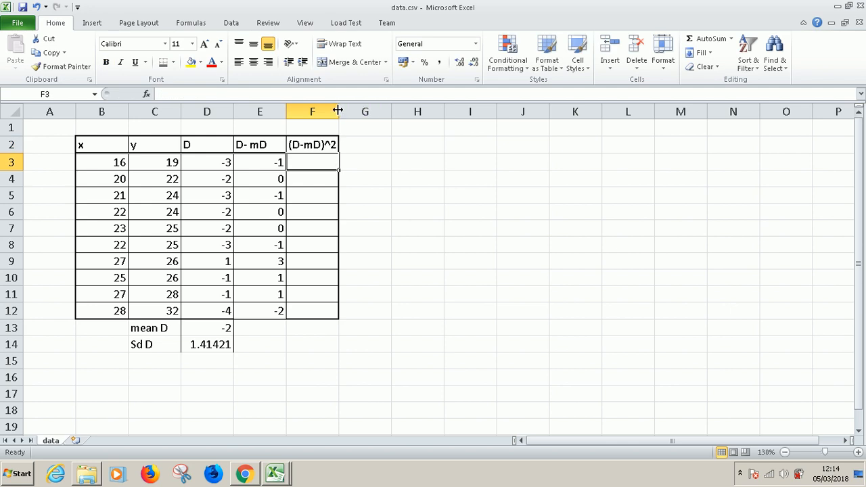
{"action": "left_click_drag", "start_coordinate": [339, 111], "coordinate": [343, 111]}
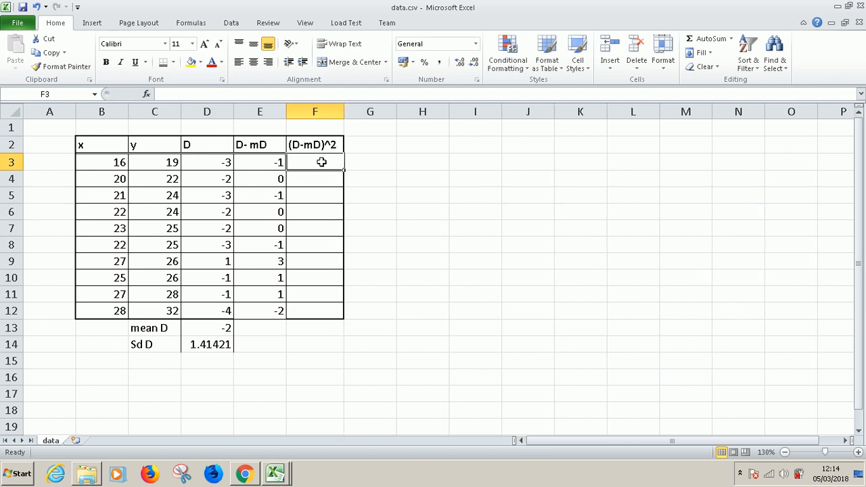
Square the first deviation in F3 with =E3^2 and fill the formula down through F12
{"action": "type", "text": "="}
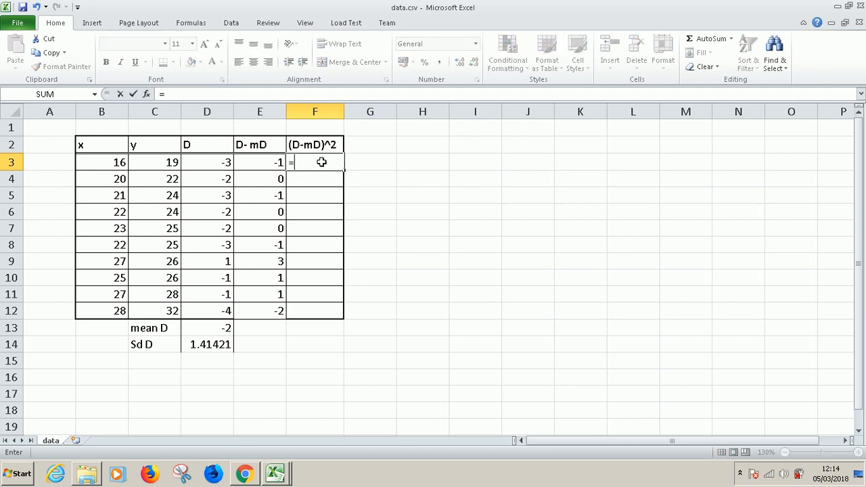
{"action": "left_click", "coordinate": [264, 161]}
{"action": "type", "text": "^2"}
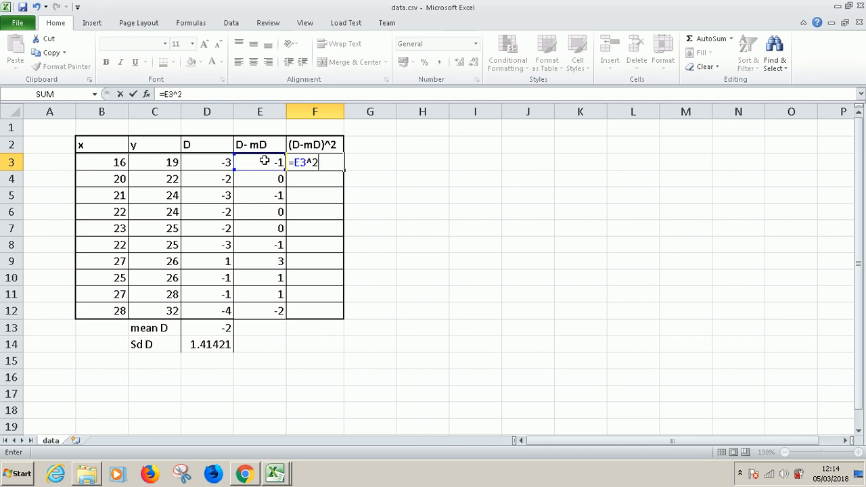
{"action": "key", "text": "Return"}
{"action": "left_click", "coordinate": [328, 161]}
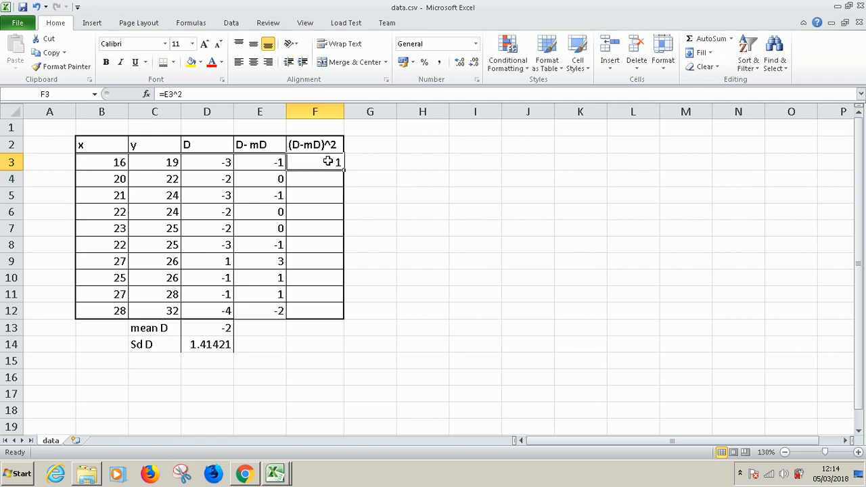
{"action": "left_click_drag", "start_coordinate": [343, 170], "coordinate": [344, 324]}
{"action": "left_click", "coordinate": [400, 325]}
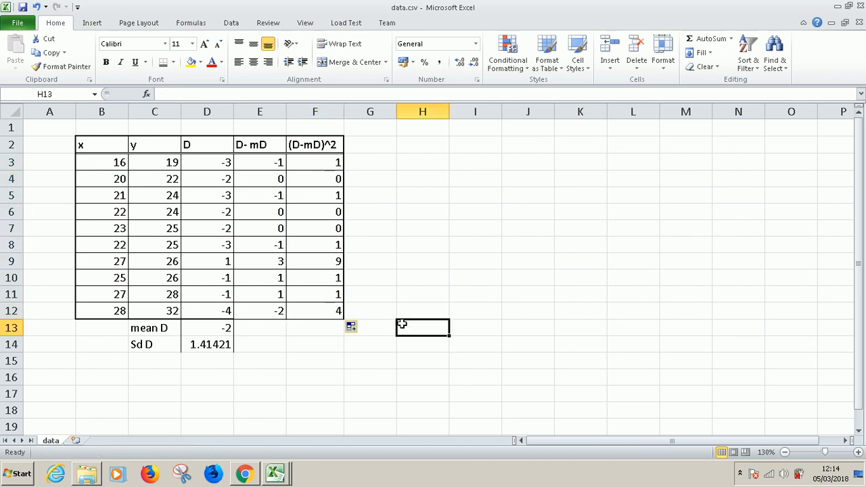
Total the squared deviations in F13 with =sum(F3:F12)
{"action": "left_click", "coordinate": [318, 328]}
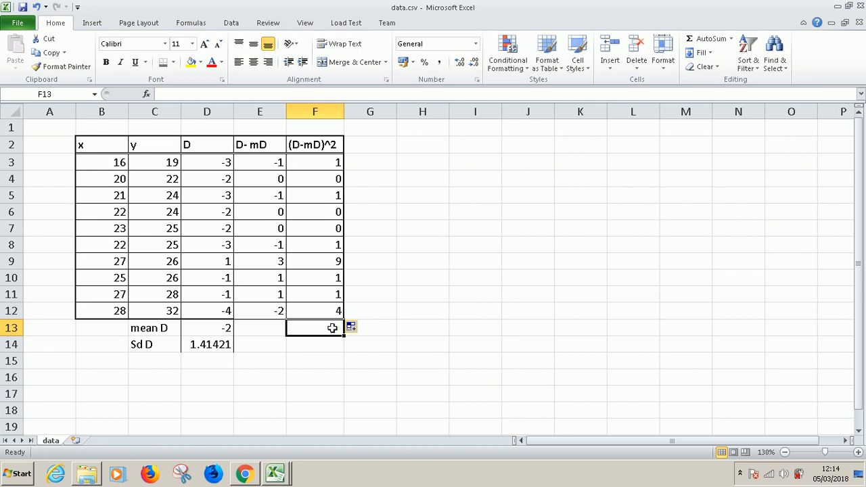
{"action": "type", "text": "=sum("}
{"action": "left_click_drag", "start_coordinate": [309, 161], "coordinate": [316, 308]}
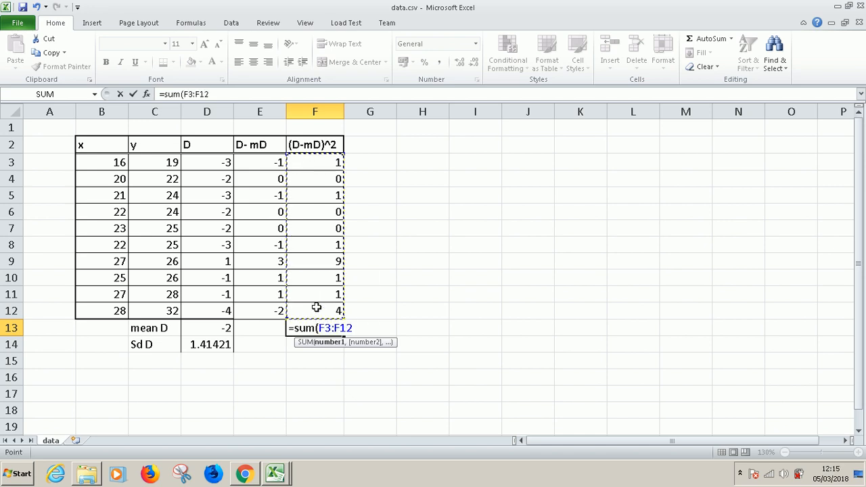
{"action": "key", "text": "Return"}
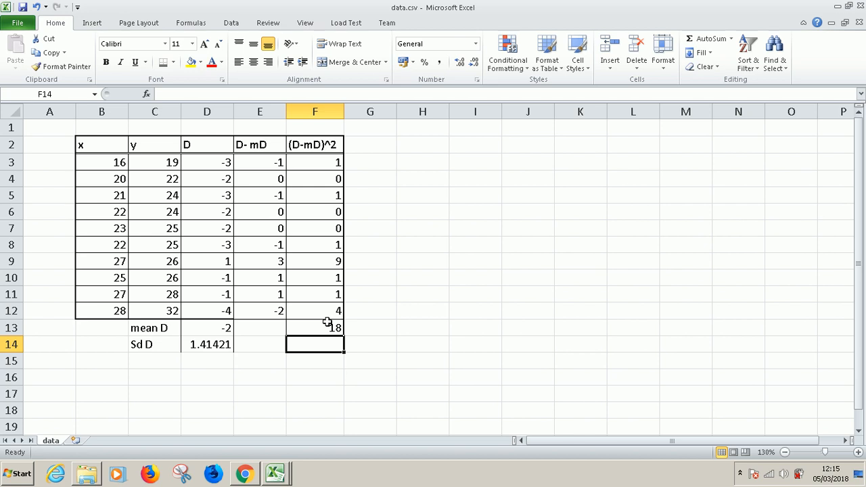
{"action": "left_click", "coordinate": [429, 295]}
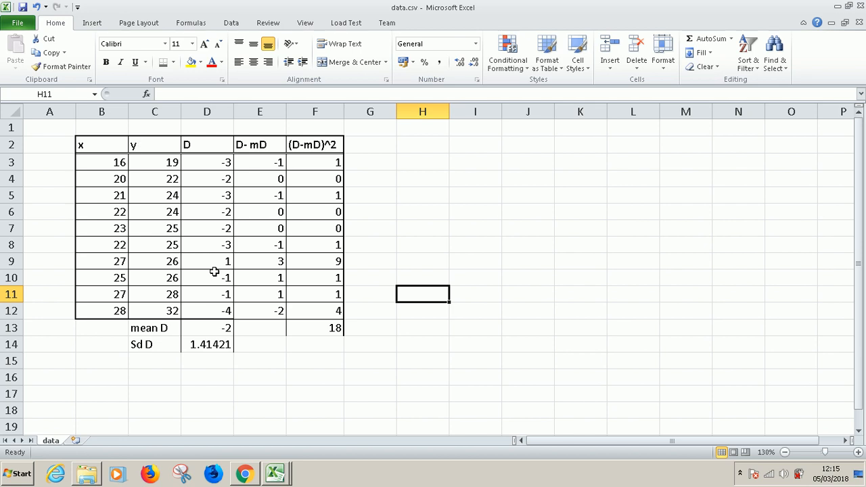
{"action": "left_click_drag", "start_coordinate": [101, 140], "coordinate": [162, 312]}
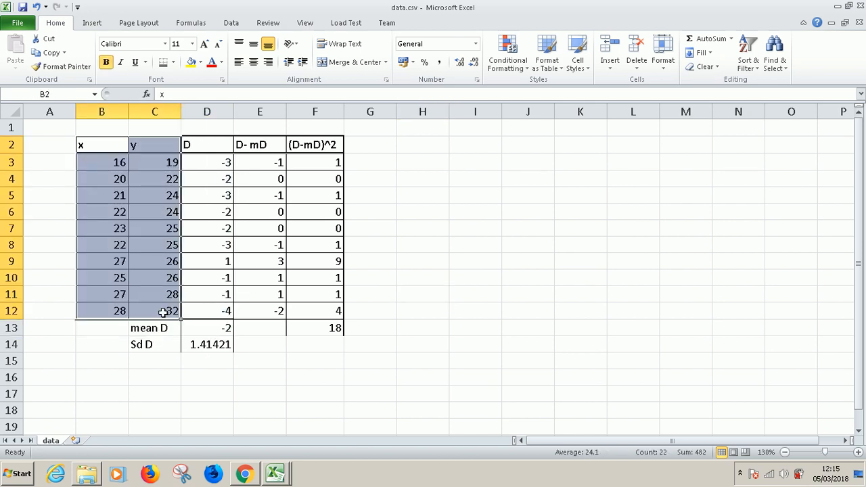
{"action": "left_click", "coordinate": [217, 170]}
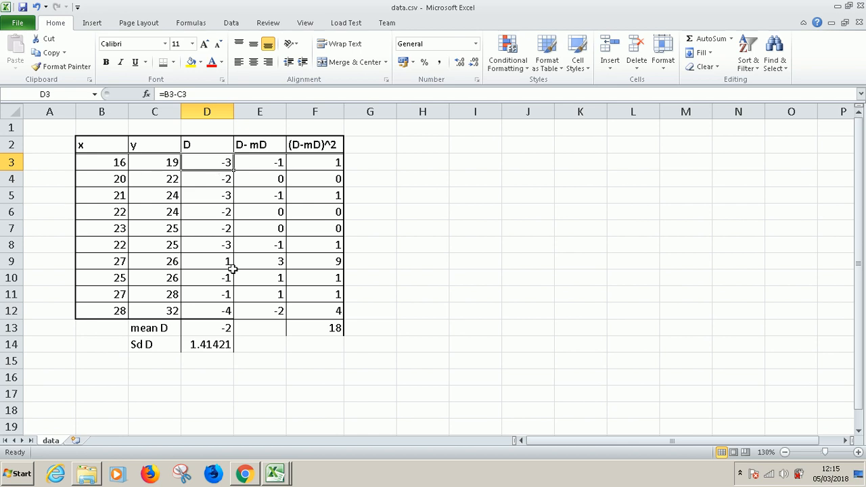
Review the mean formula in D13, the difference formula in D3 and the deviation formula in E3 without changing them
{"action": "left_click", "coordinate": [213, 330]}
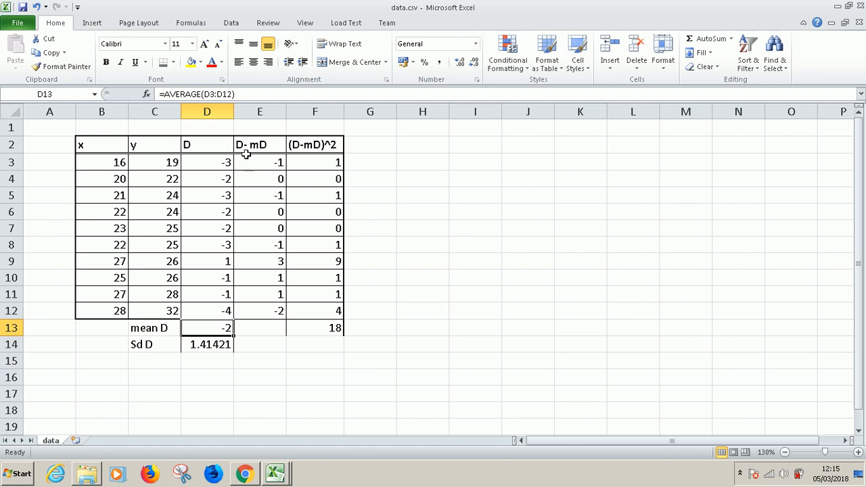
{"action": "left_click", "coordinate": [212, 161]}
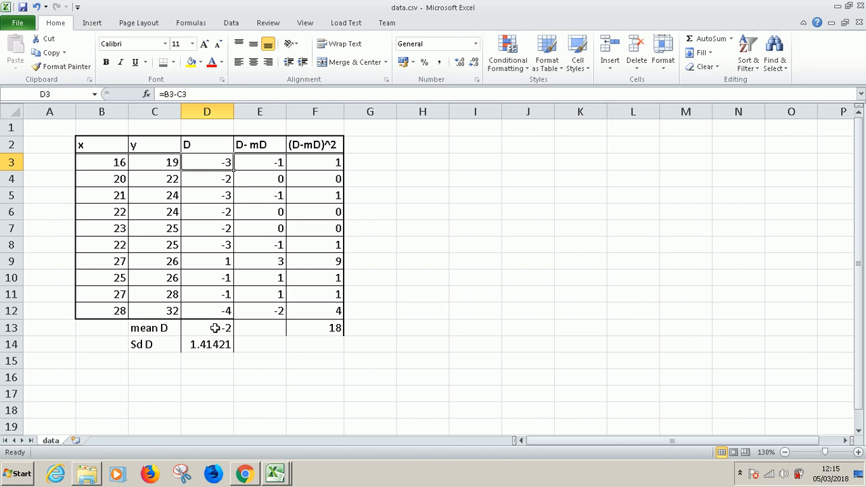
{"action": "double_click", "coordinate": [271, 163]}
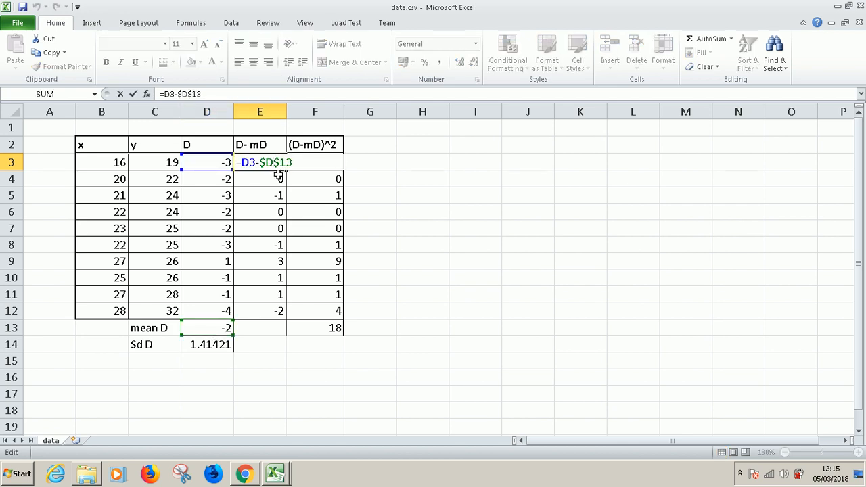
{"action": "left_click_drag", "start_coordinate": [258, 163], "coordinate": [295, 162]}
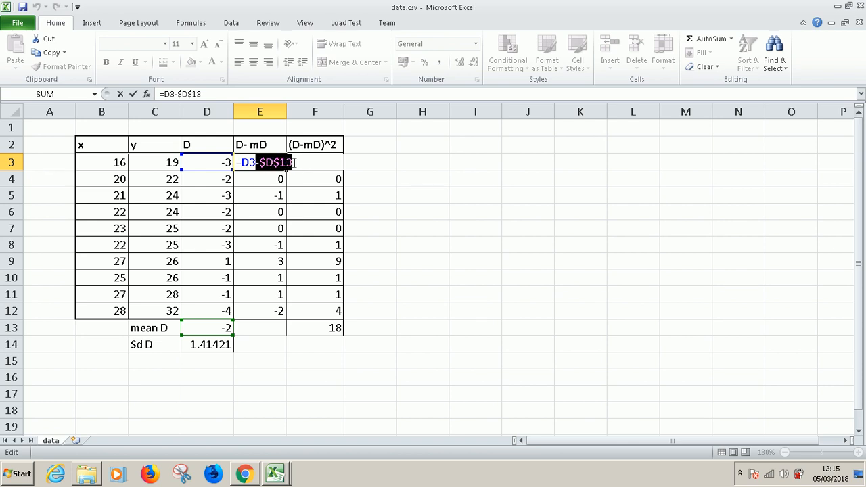
{"action": "key", "text": "Escape"}
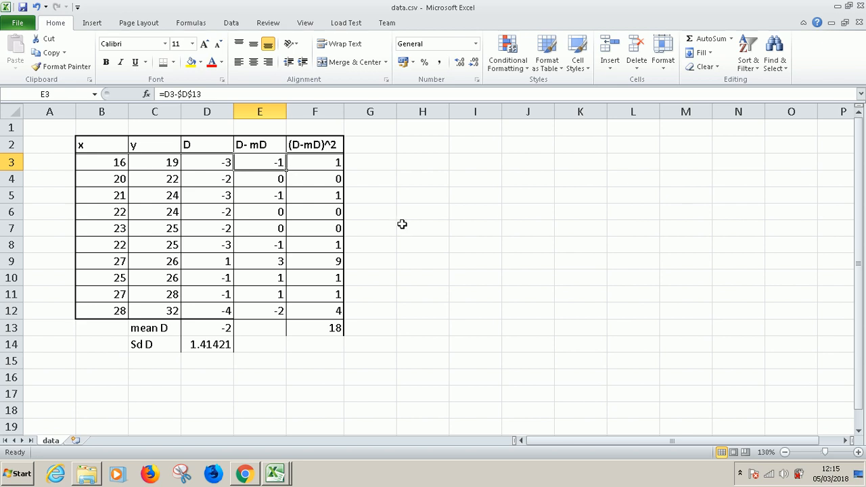
Switch to Chrome and review the Question 7 article's difference table and its steps for the mean and standard deviation of the differences
{"action": "left_click", "coordinate": [245, 474]}
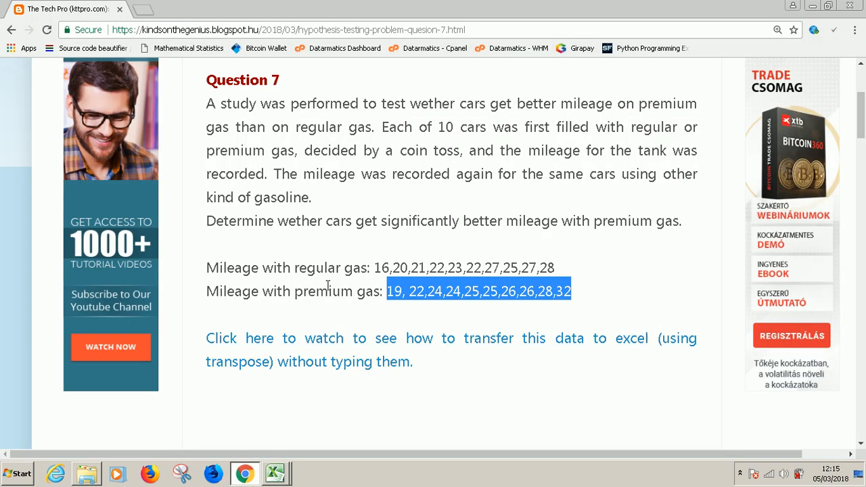
{"action": "scroll", "coordinate": [338, 285], "scroll_direction": "down", "scroll_amount": 7}
{"action": "scroll", "coordinate": [353, 287], "scroll_direction": "down", "scroll_amount": 4}
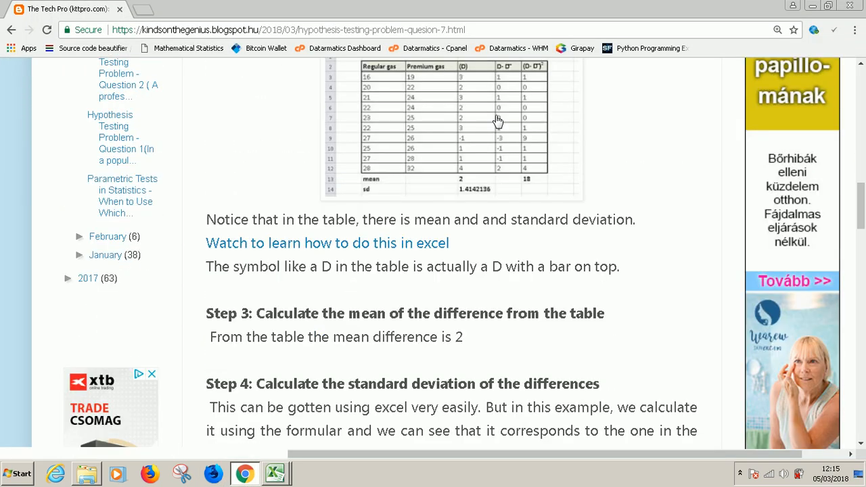
{"action": "scroll", "coordinate": [431, 208], "scroll_direction": "up", "scroll_amount": 4}
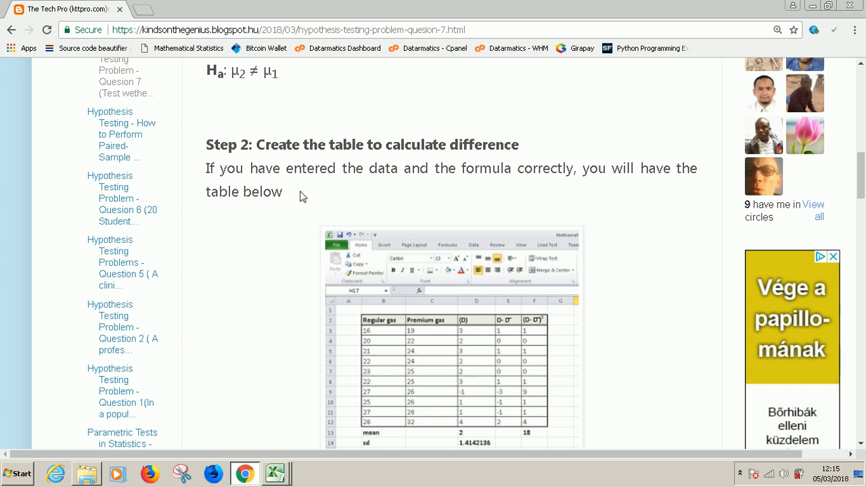
{"action": "scroll", "coordinate": [301, 200], "scroll_direction": "down", "scroll_amount": 5}
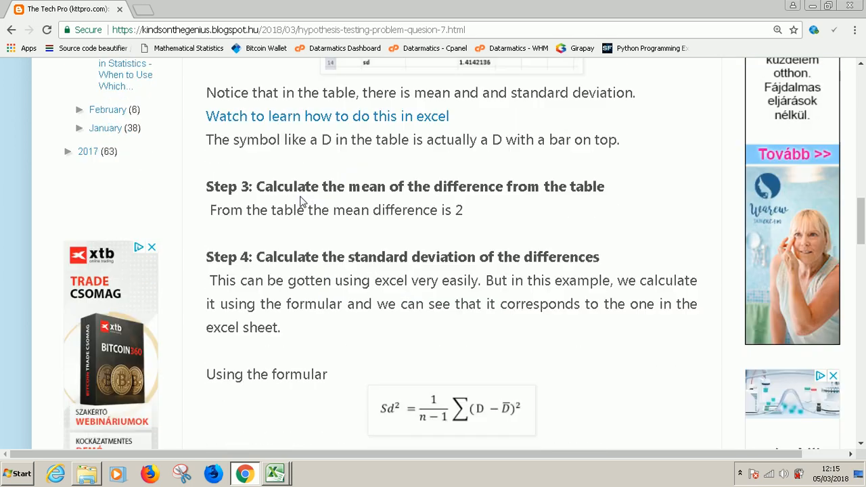